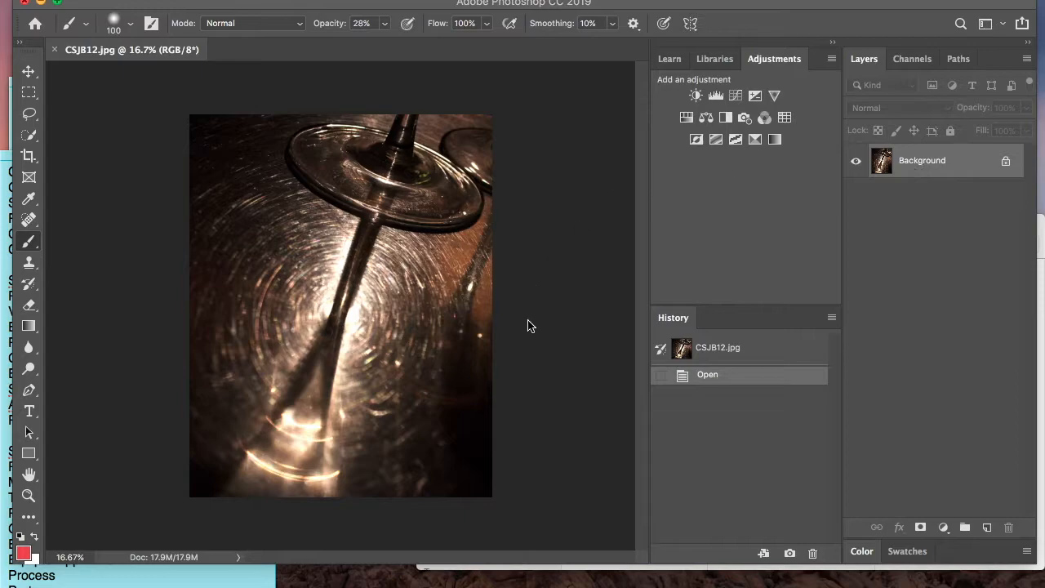
# Duplicate the Background layer as Background copy, and convert the original background into a regular, fully locked layer.
pyautogui.rightClick(916, 161)
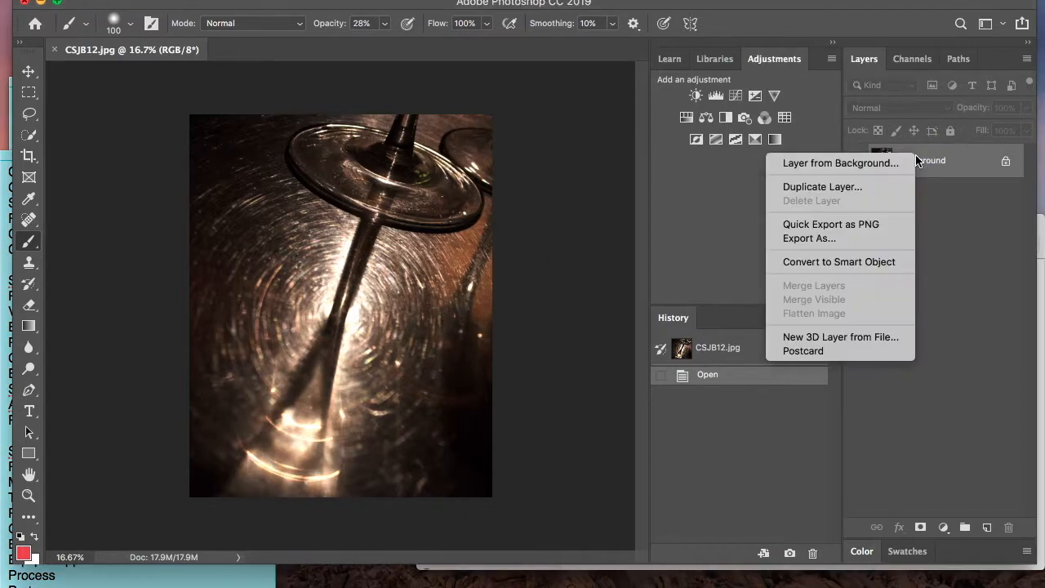
pyautogui.click(885, 186)
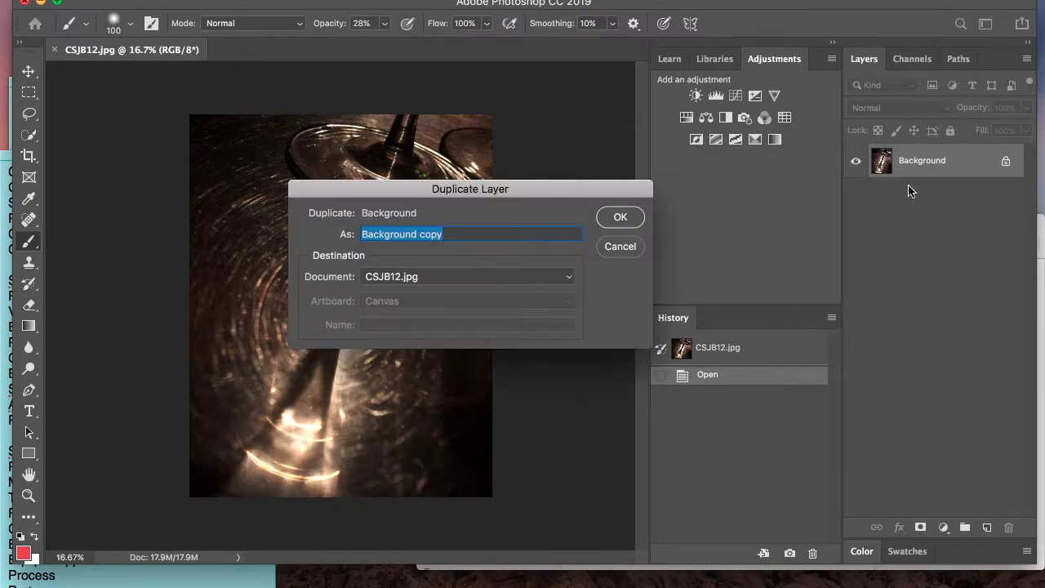
pyautogui.click(612, 228)
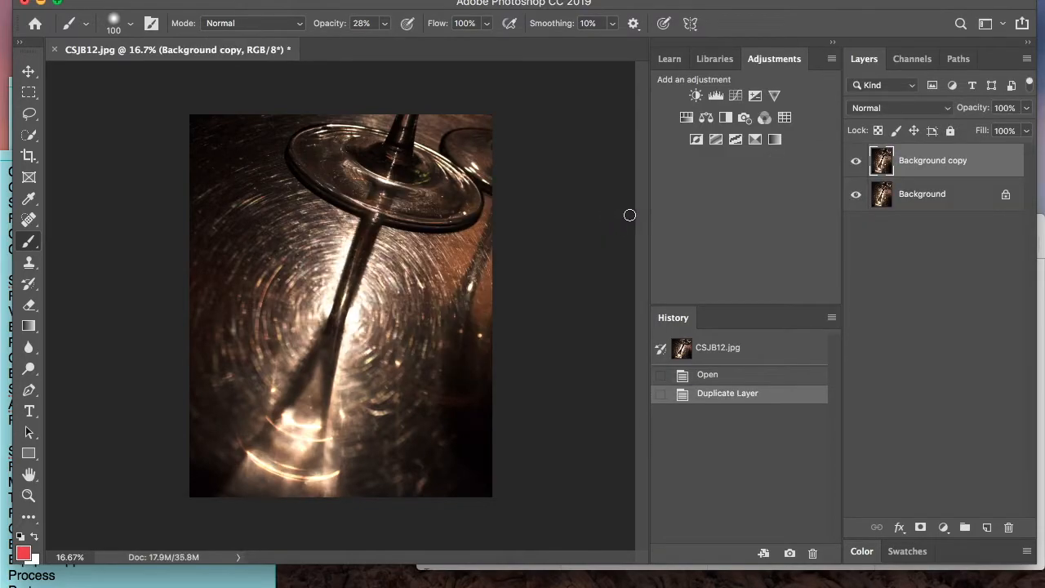
pyautogui.click(1001, 199)
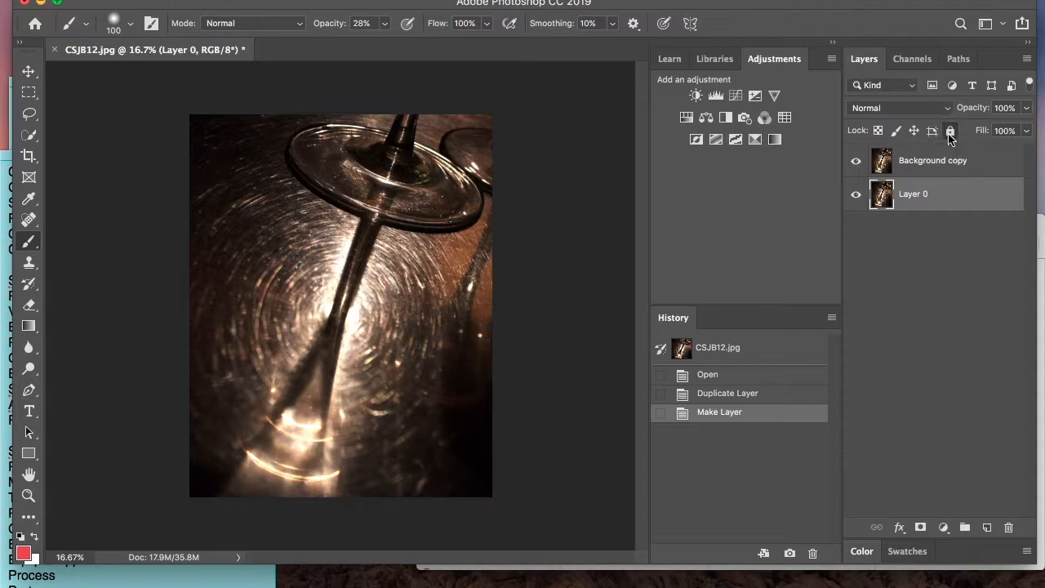
pyautogui.click(949, 130)
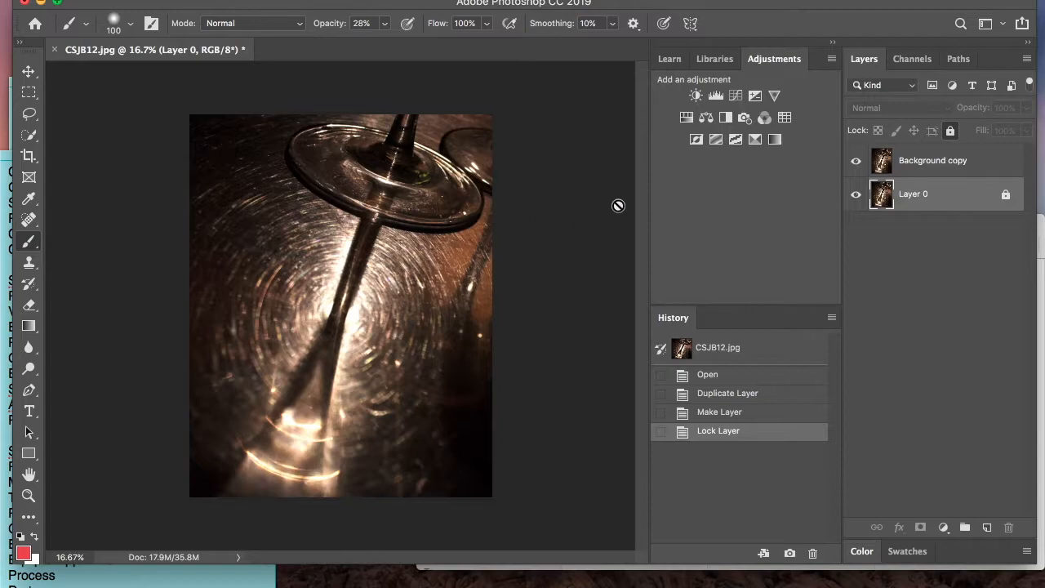
# On Background copy, quick-select a spot in the dark lower-right area with a 40 px brush and extend the selection to similar tones.
pyautogui.click(935, 163)
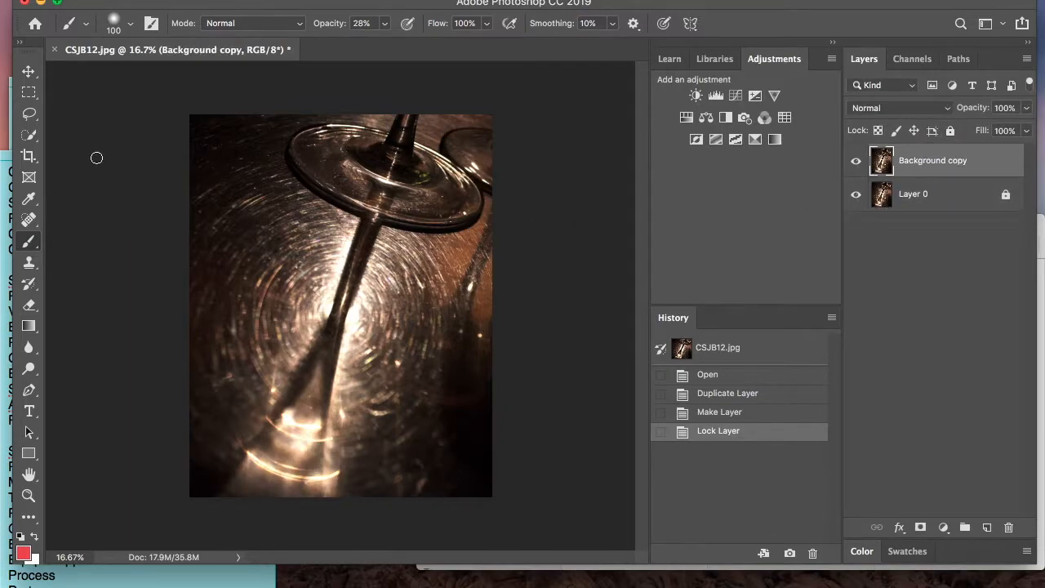
pyautogui.moveTo(28, 135); pyautogui.dragTo(88, 131)
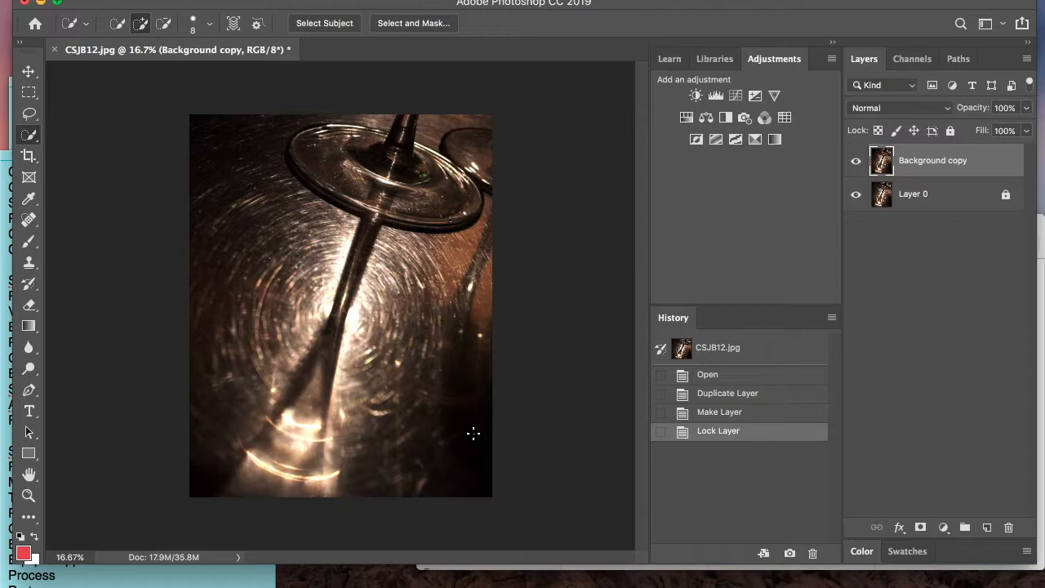
pyautogui.click(473, 434)
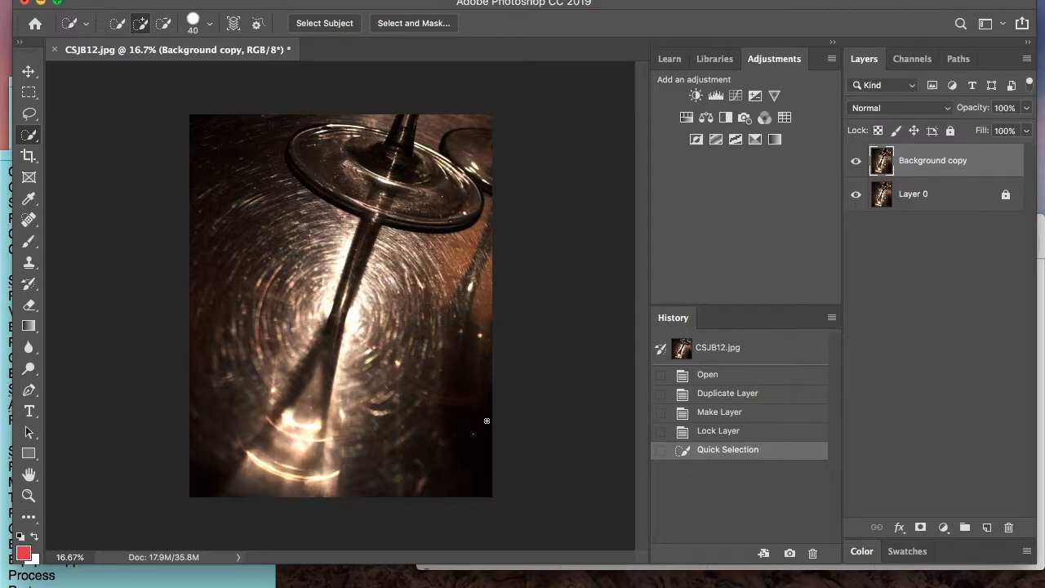
pyautogui.click(477, 436)
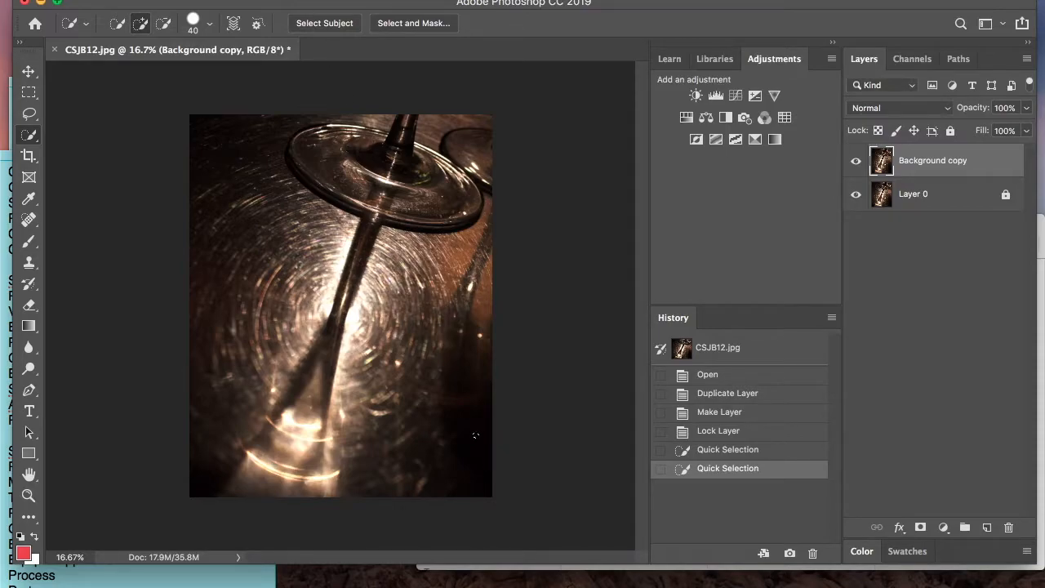
pyautogui.click(351, 0)
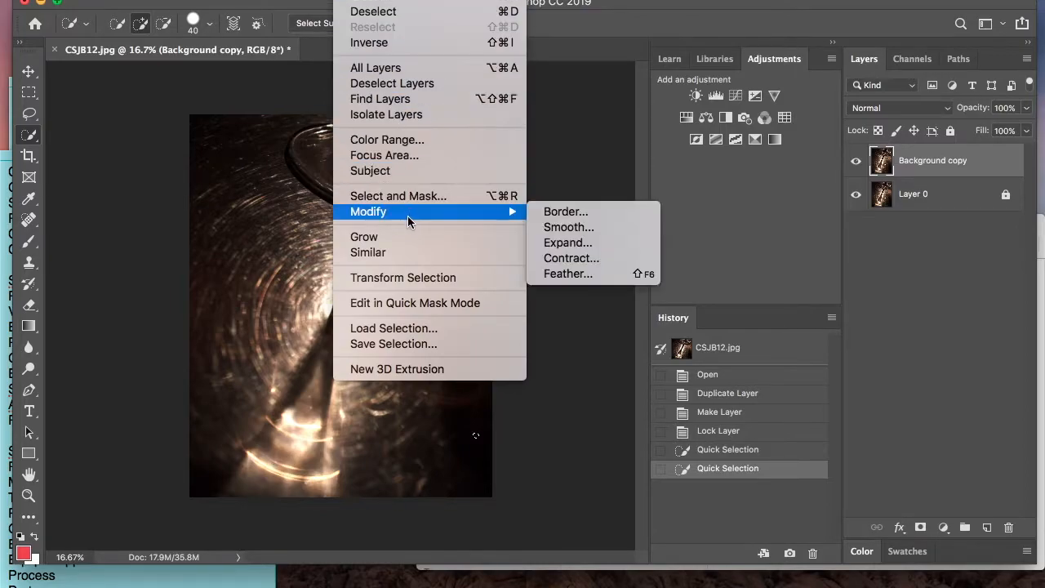
pyautogui.click(415, 253)
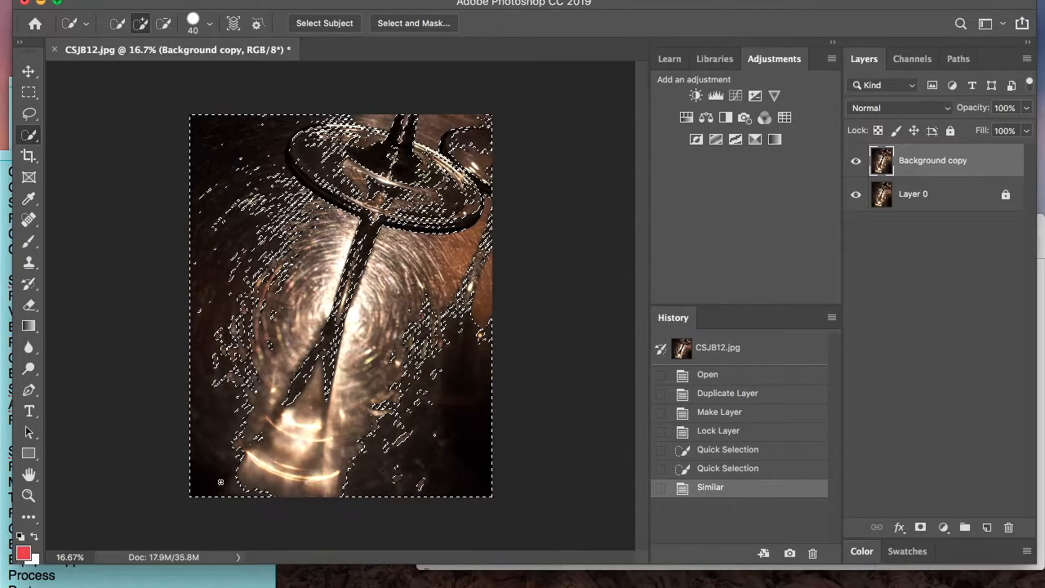
# Set the foreground color to dark purple 310946.
pyautogui.click(23, 555)
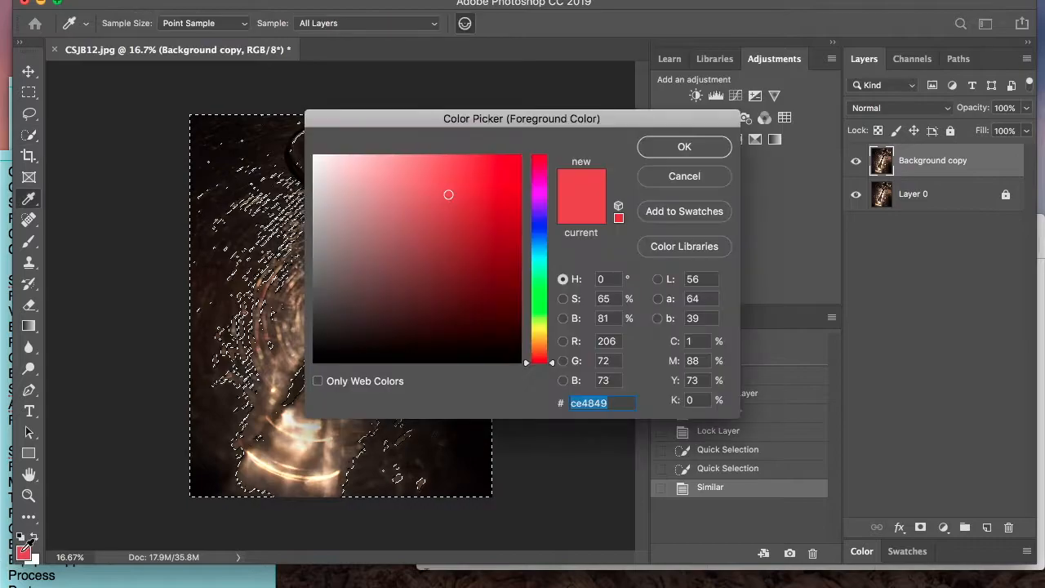
pyautogui.click(542, 202)
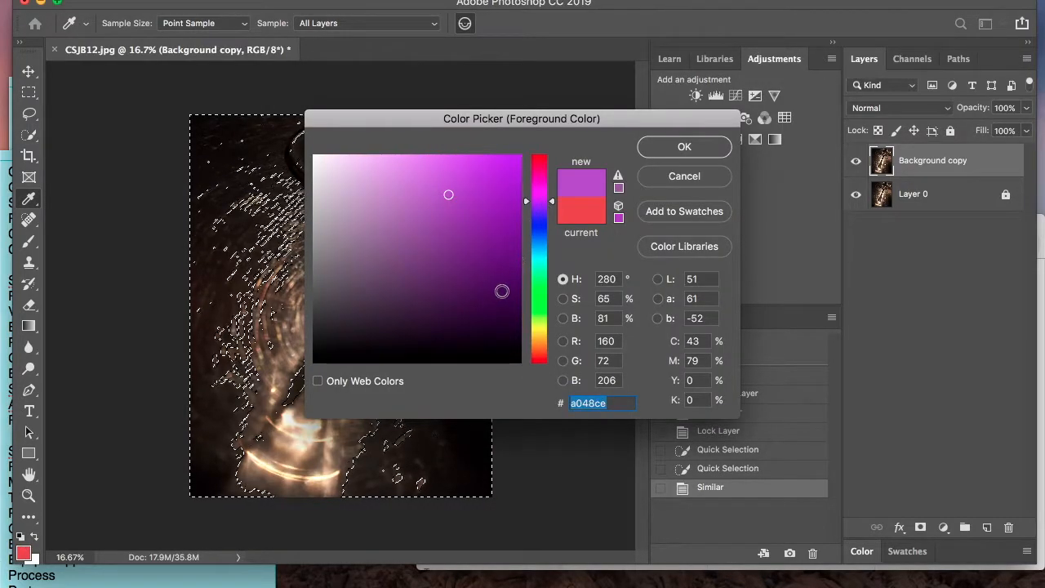
pyautogui.click(496, 305)
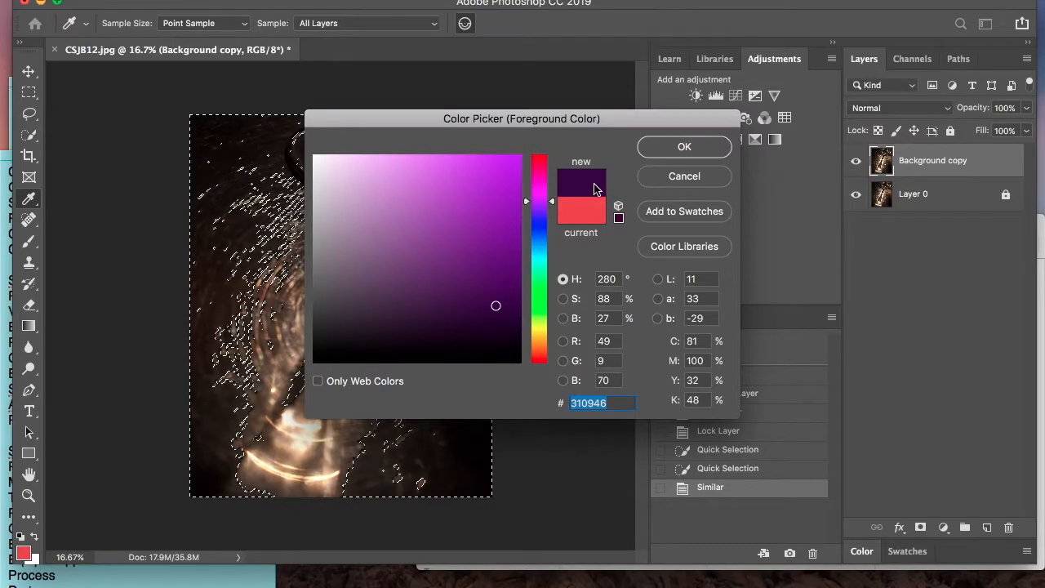
pyautogui.click(684, 147)
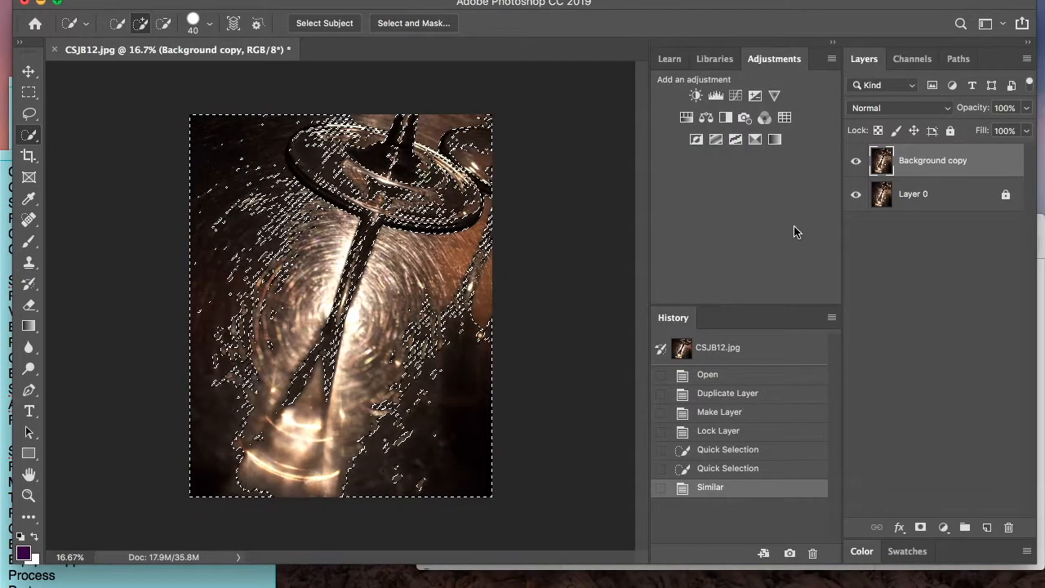
# Create a new layer named "darkest purple" above Background copy.
pyautogui.click(1026, 59)
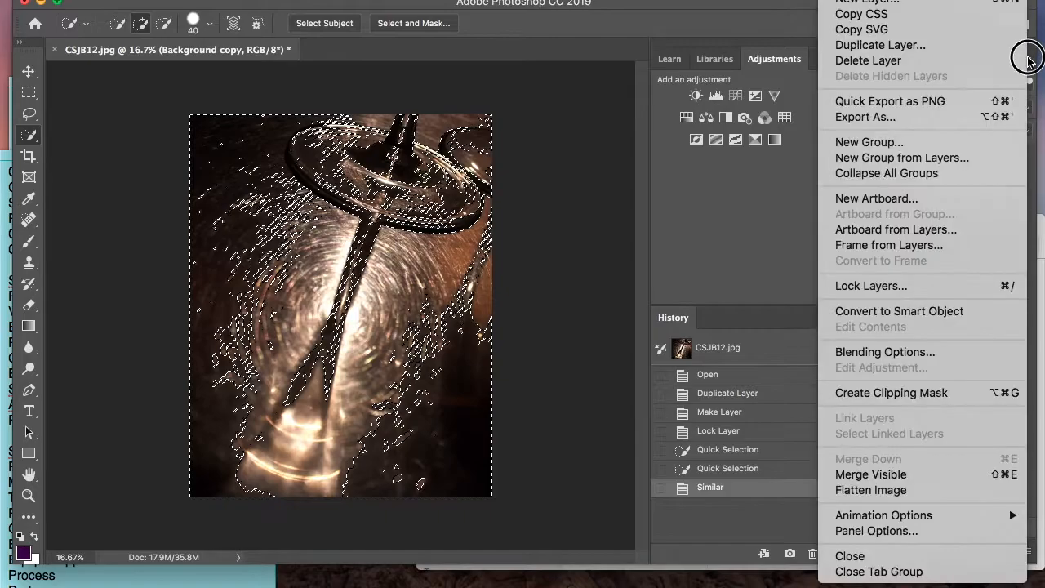
pyautogui.click(960, 2)
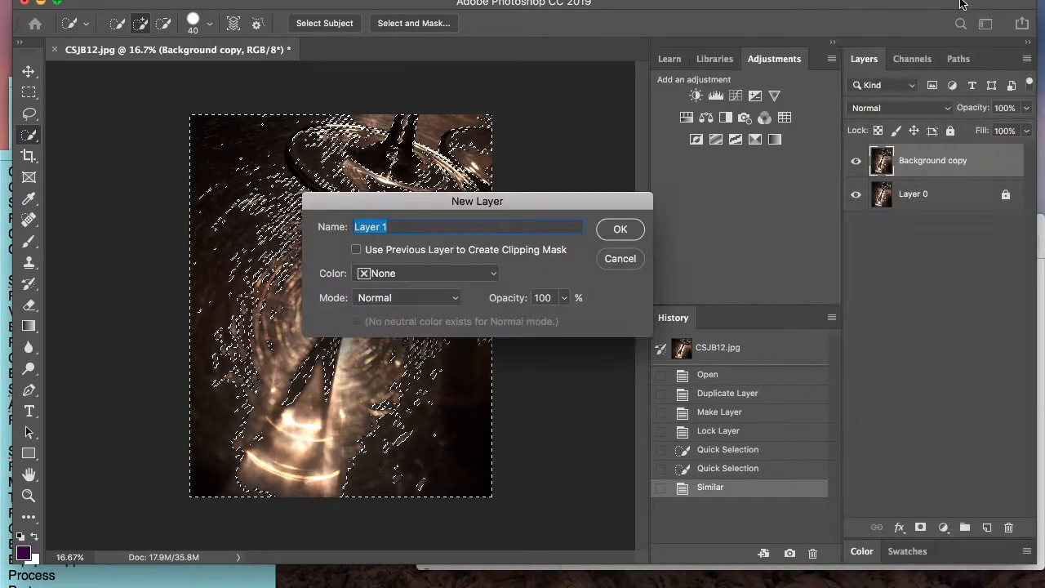
pyautogui.write('darkest')
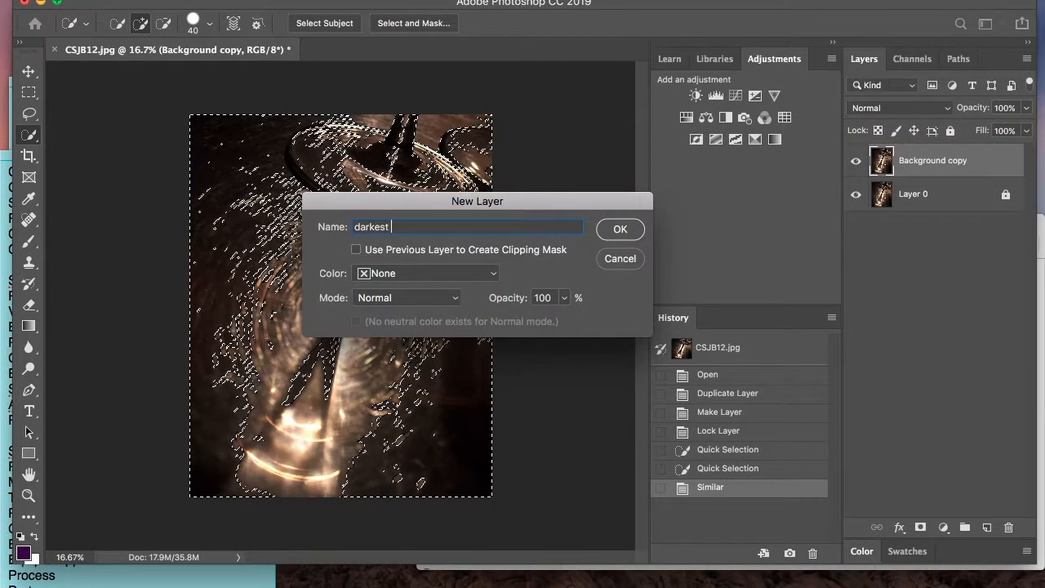
pyautogui.write(' purple')
pyautogui.press('Return')
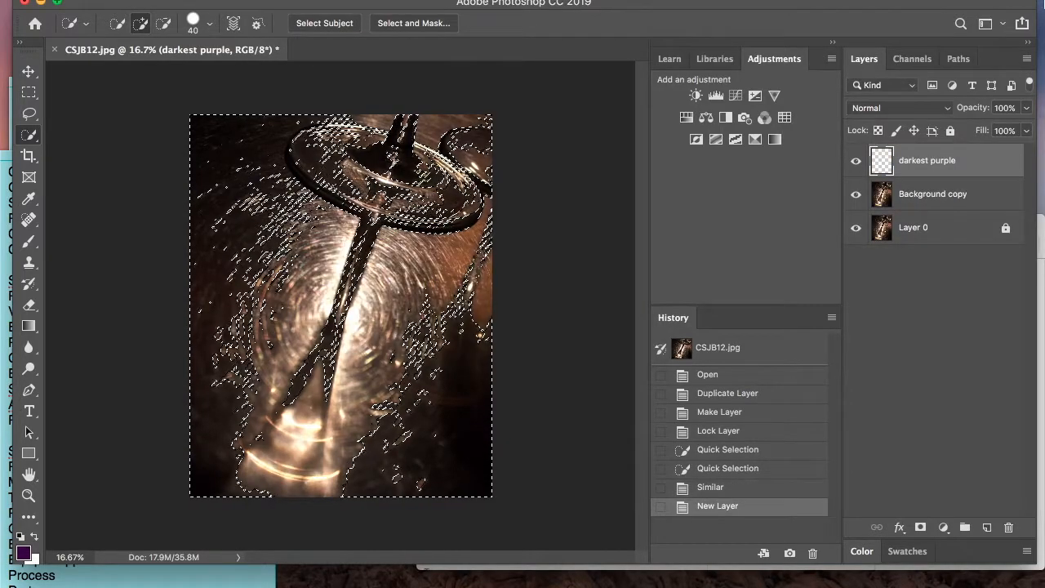
# Fill the selection on the darkest purple layer with the foreground color in Normal mode at 100% opacity, and deselect.
pyautogui.click(181, 0)
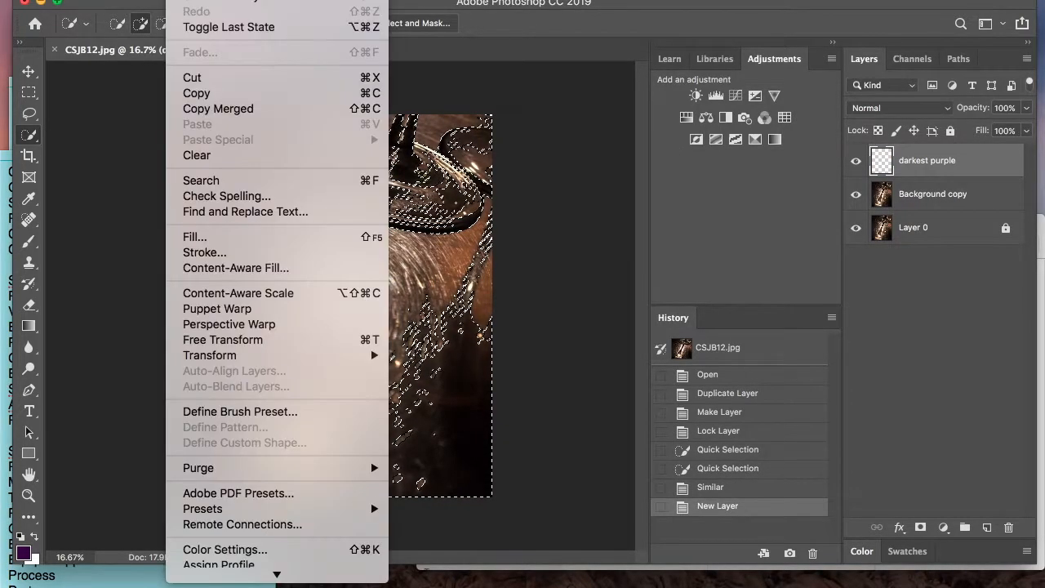
pyautogui.click(232, 242)
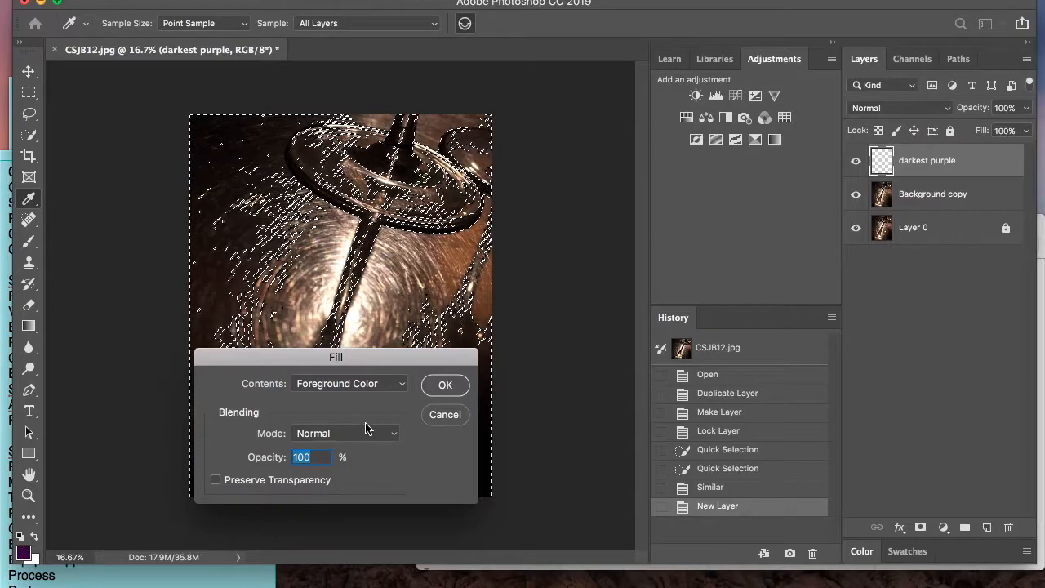
pyautogui.click(462, 389)
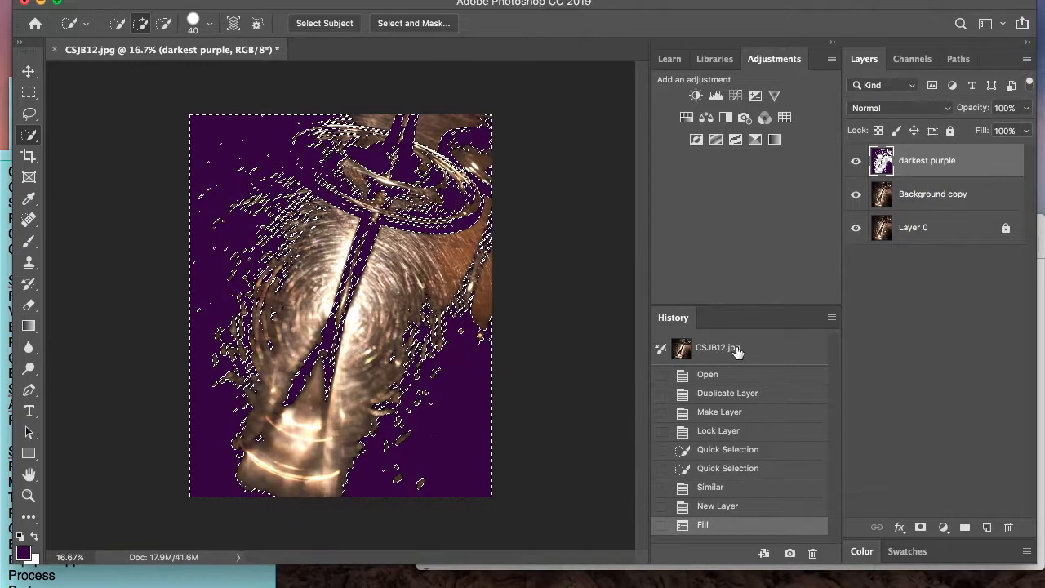
pyautogui.press('super+d')
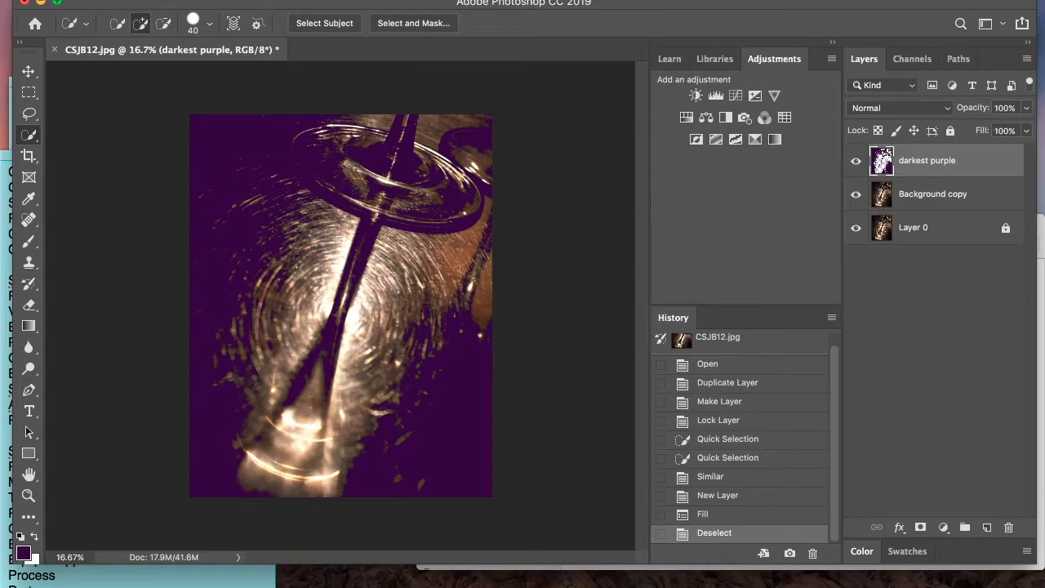
# Bring back the selection by returning to the Fill history state, and deselect it again.
pyautogui.click(352, 0)
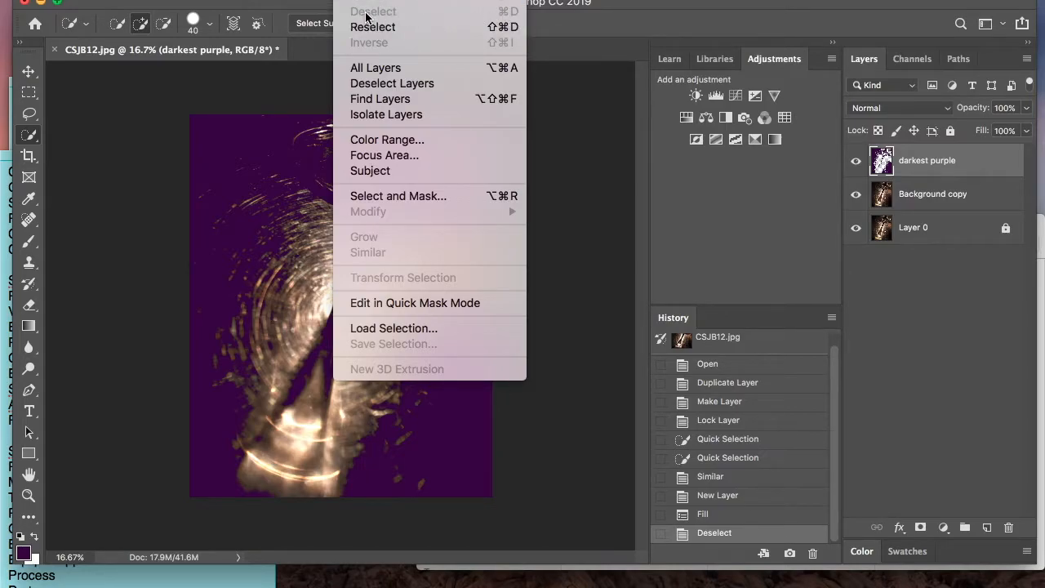
pyautogui.click(742, 516)
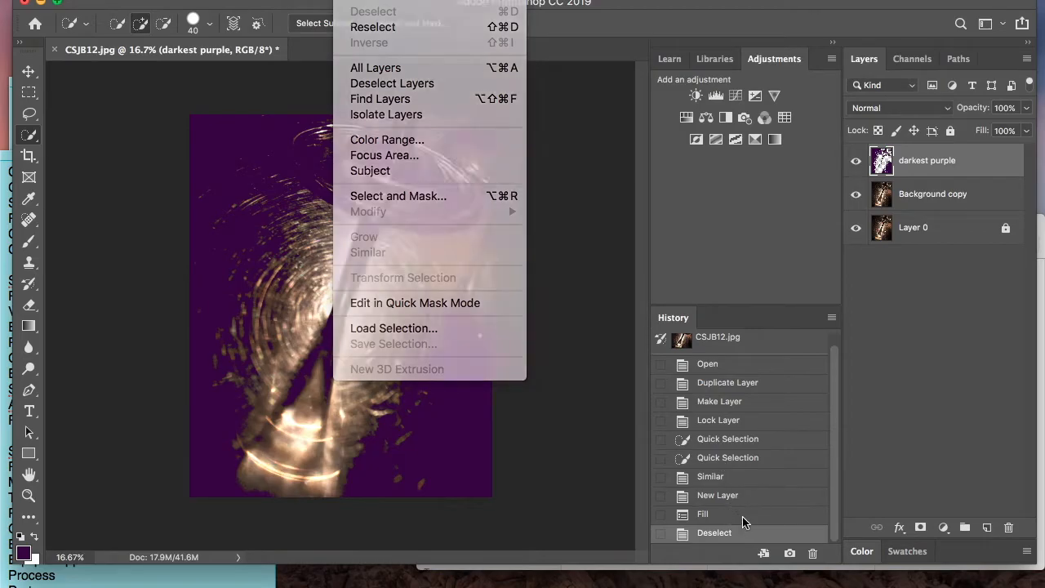
pyautogui.click(745, 523)
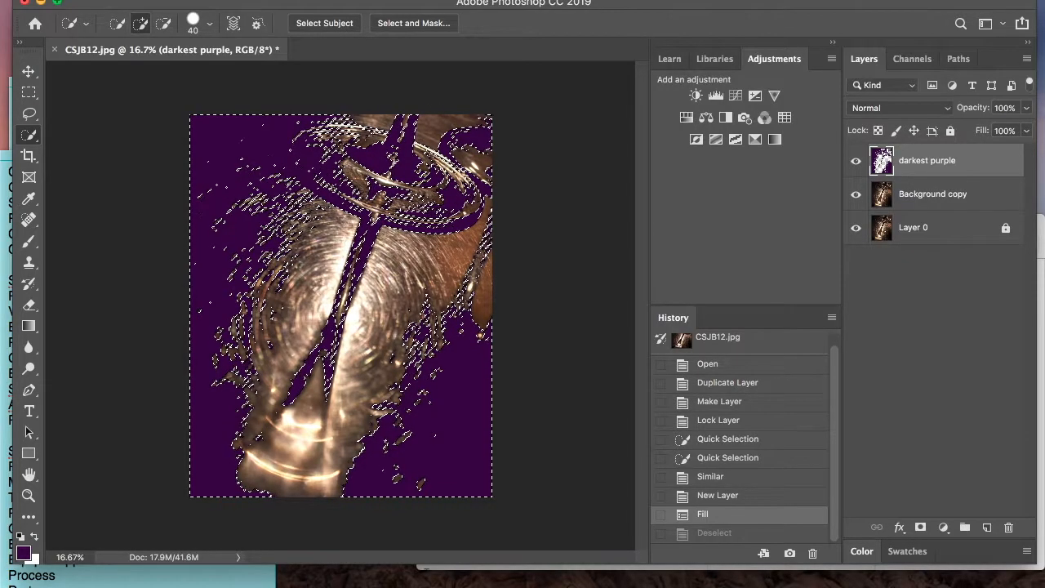
pyautogui.click(351, 0)
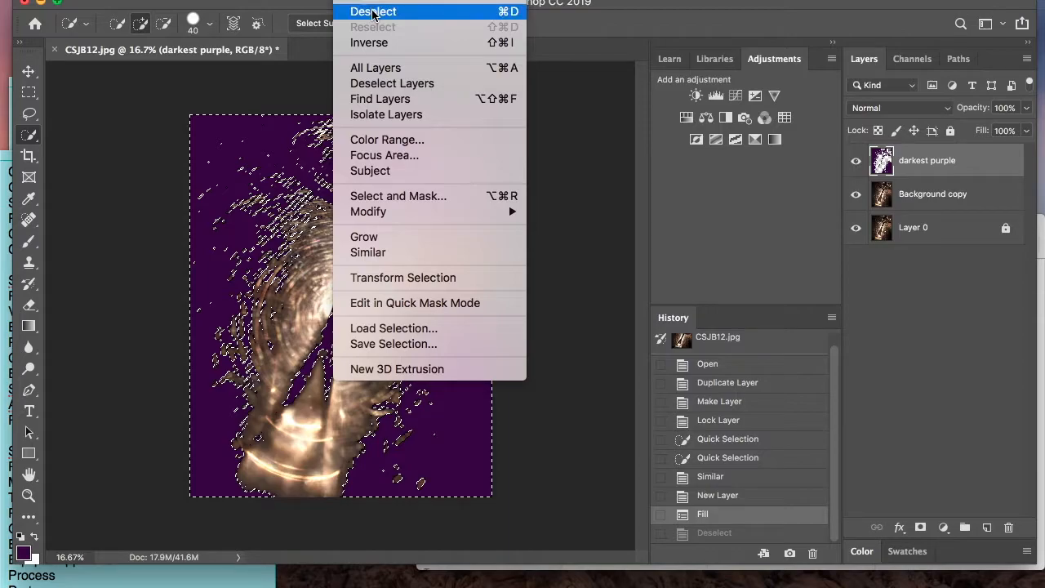
pyautogui.click(469, 18)
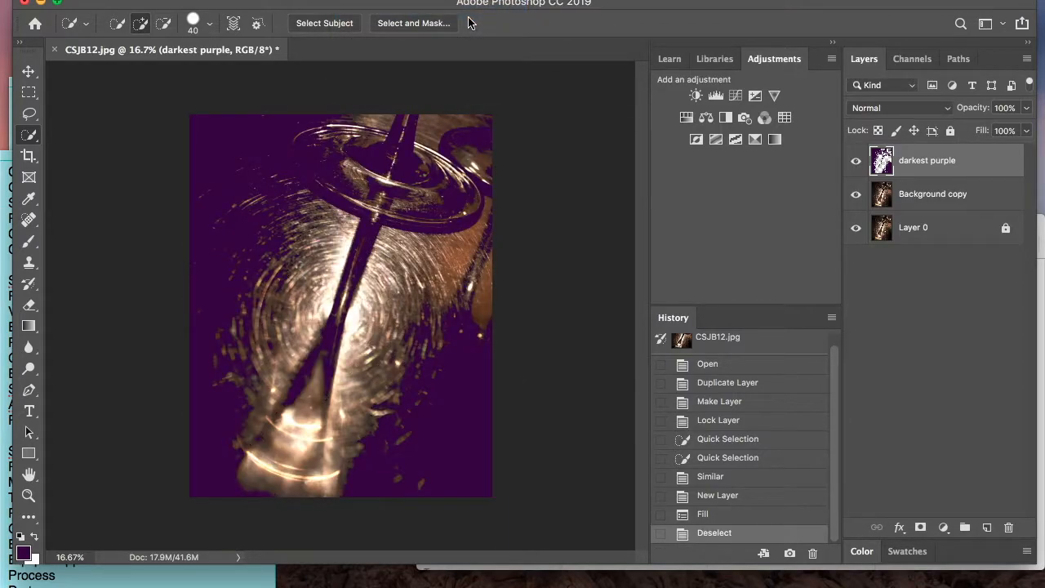
# Hide the darkest purple layer, quick-select a dark spot beside the bottom glow on Background copy, and extend it to similar tones.
pyautogui.click(950, 196)
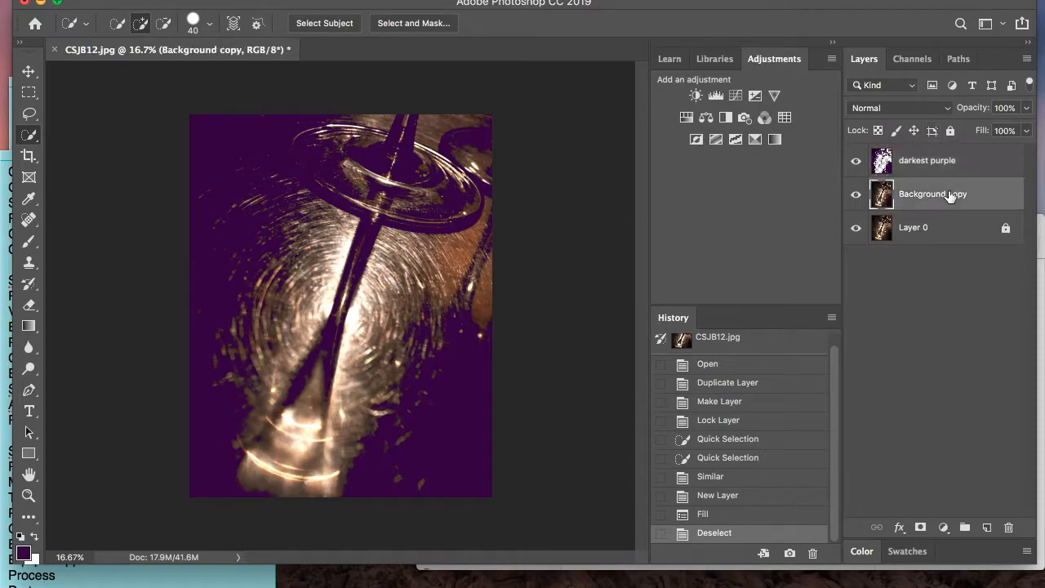
pyautogui.click(856, 163)
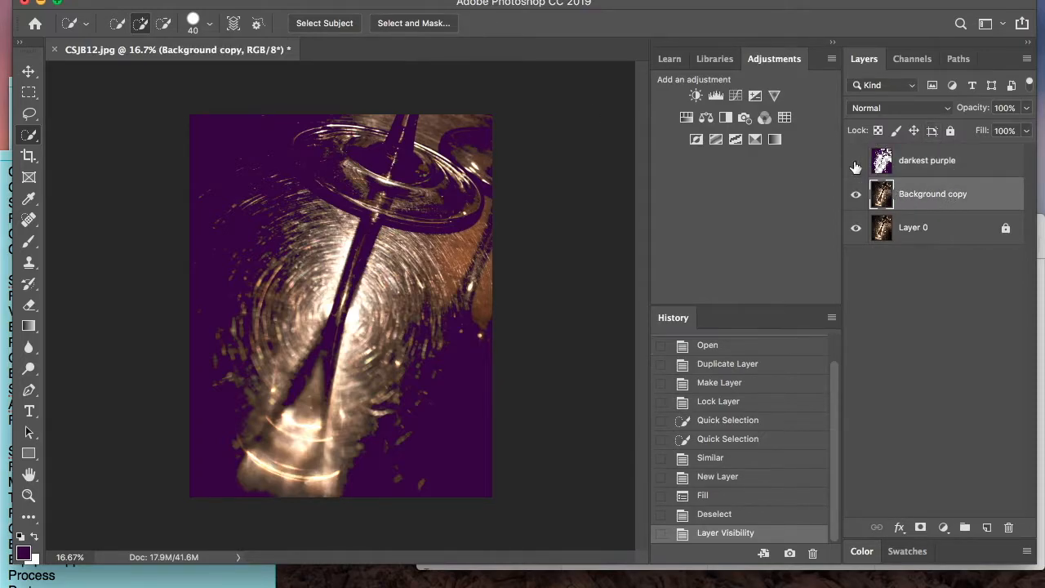
pyautogui.click(361, 469)
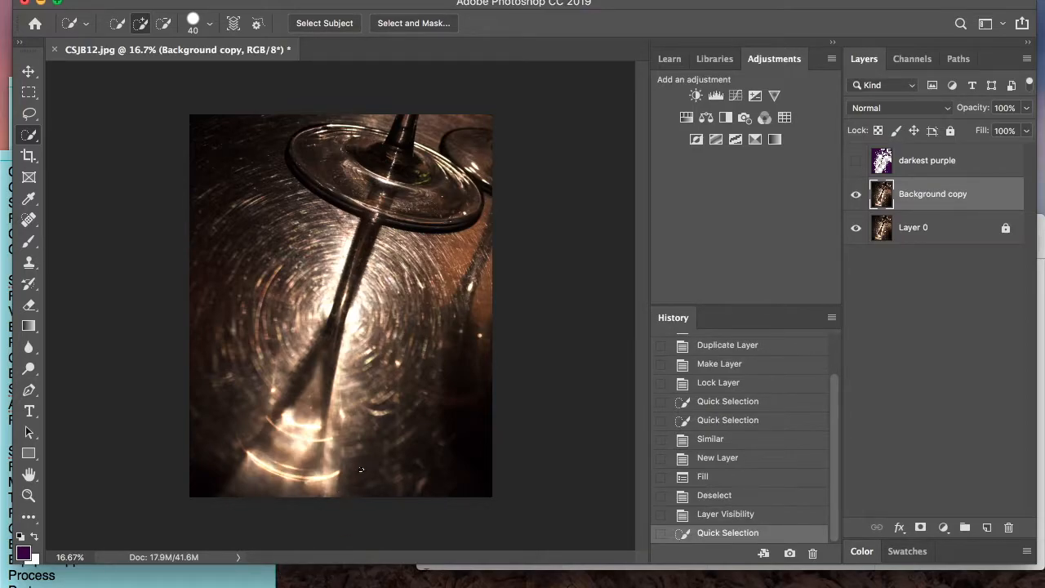
pyautogui.click(362, 0)
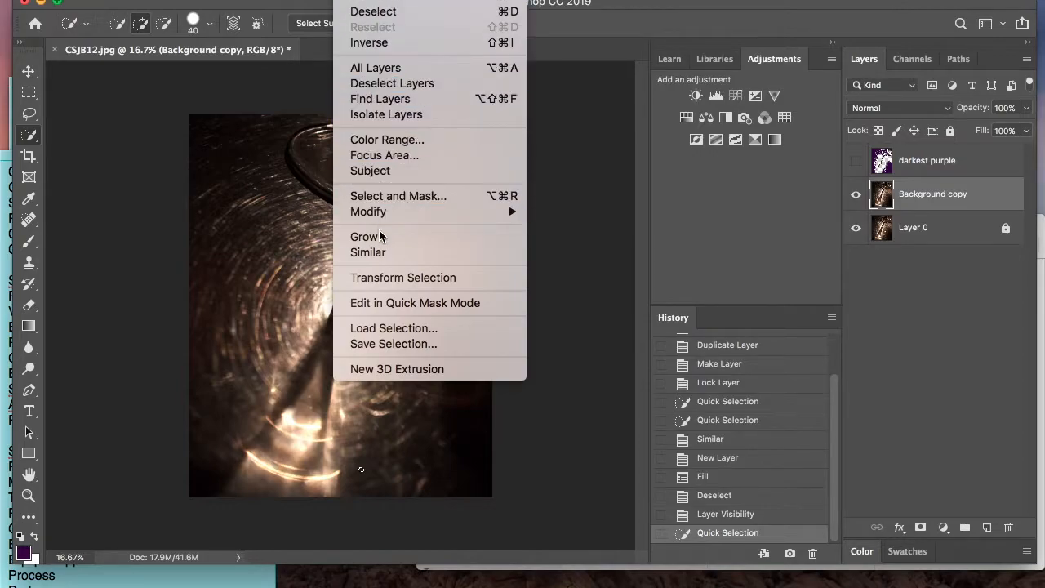
pyautogui.click(371, 252)
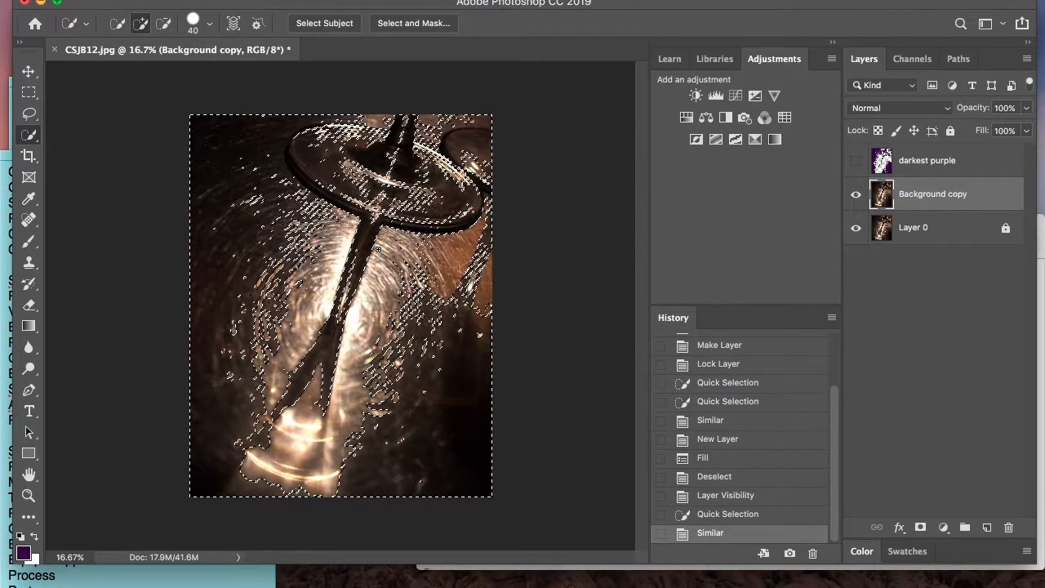
# Set the foreground color to the slightly lighter purple 410c5c and return to the Quick Selection tool.
pyautogui.click(23, 552)
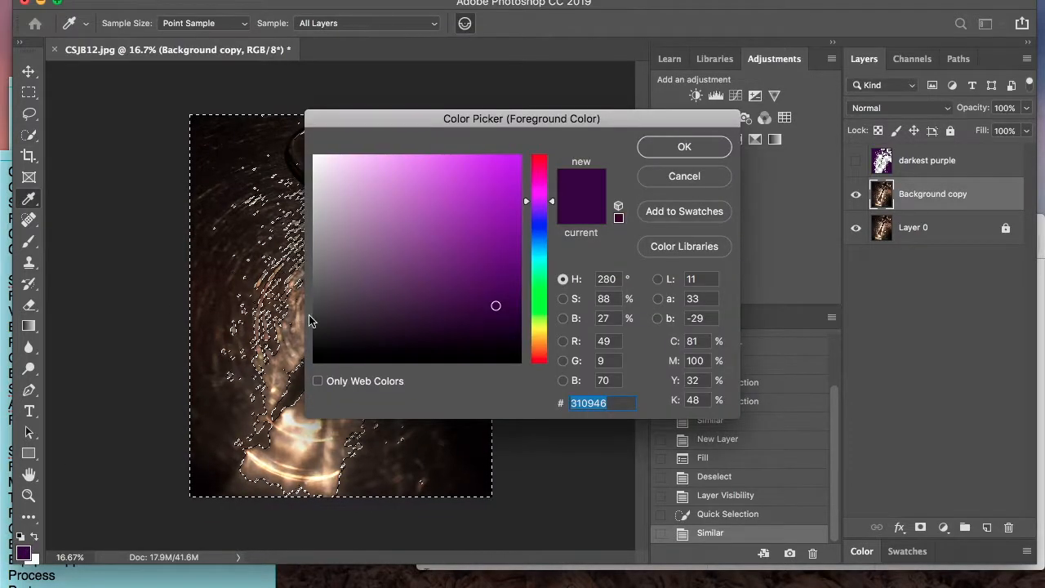
pyautogui.click(493, 288)
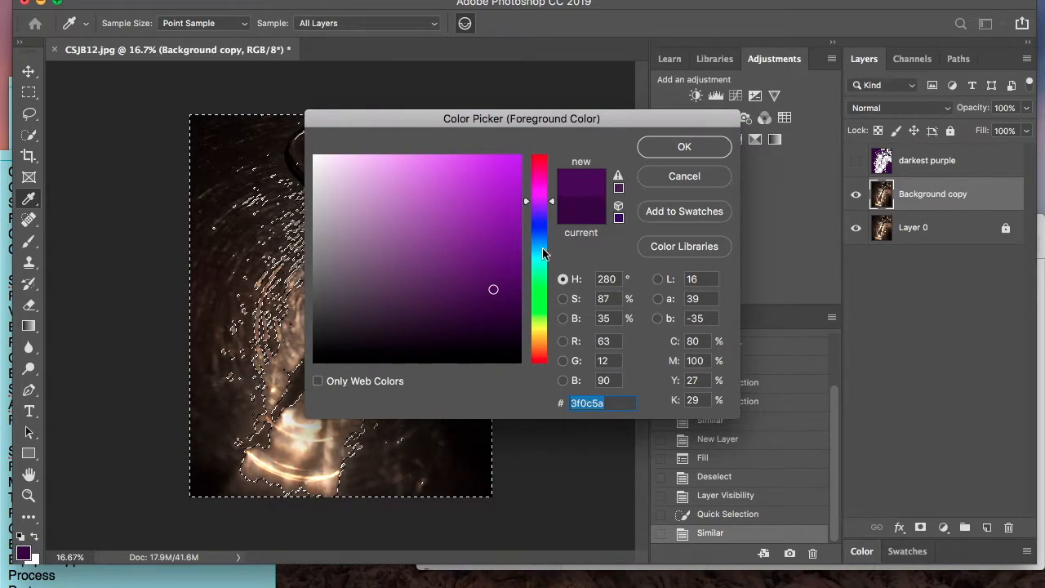
pyautogui.click(494, 298)
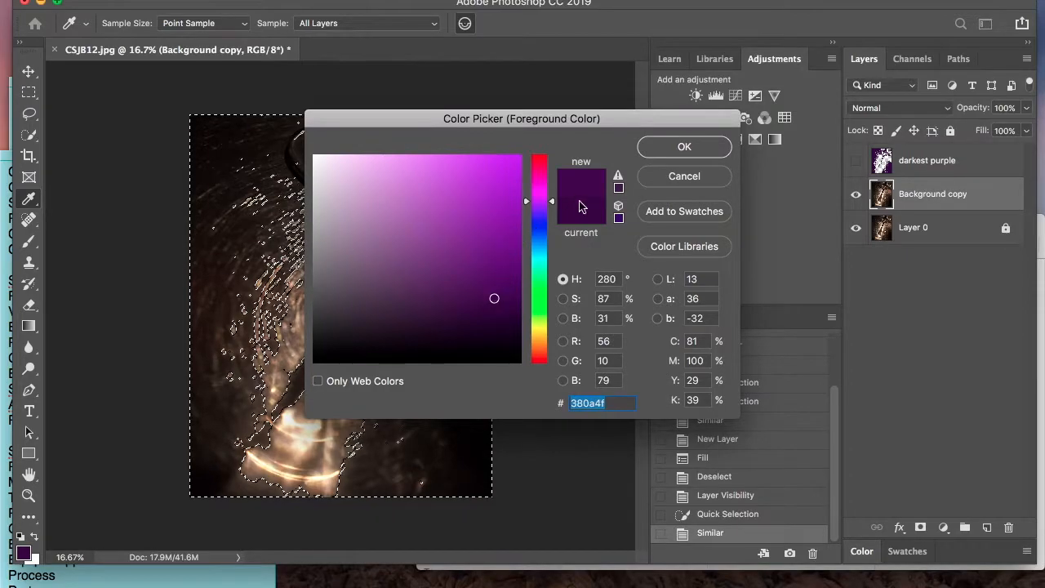
pyautogui.click(495, 287)
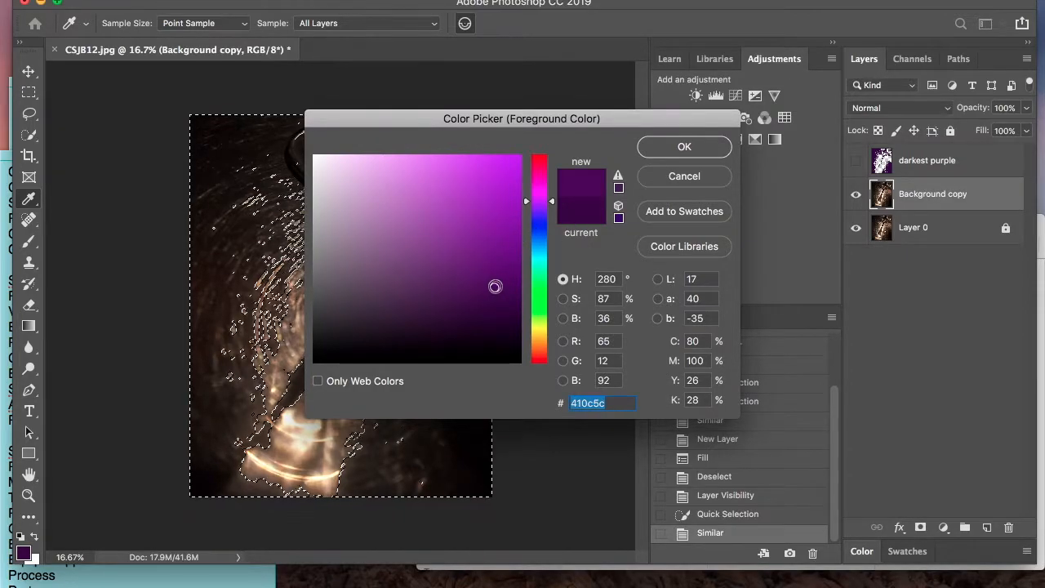
pyautogui.click(684, 148)
pyautogui.press('w')
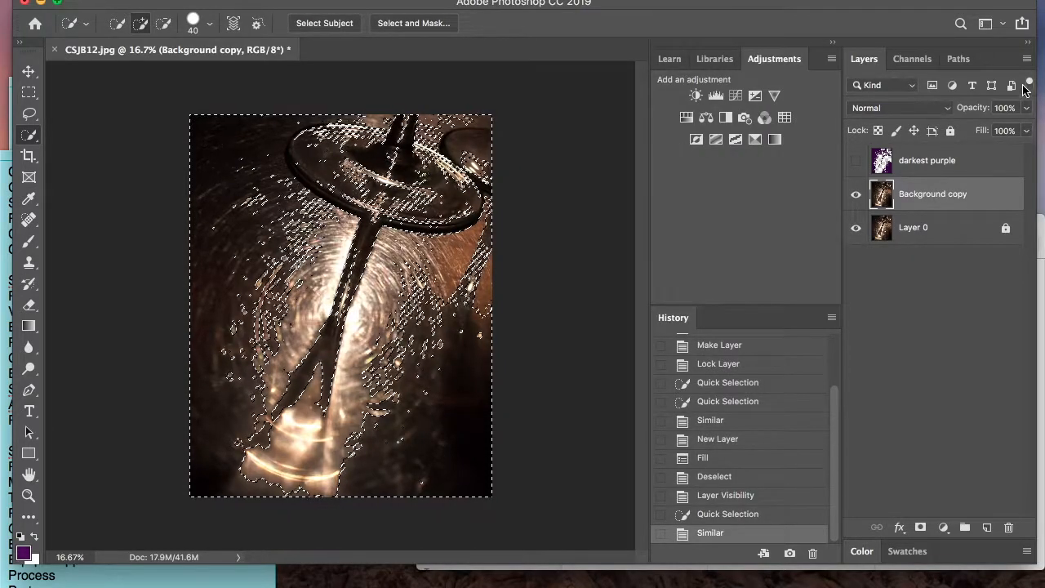
# Create a new layer named "Medium purple" above Background copy.
pyautogui.click(1027, 59)
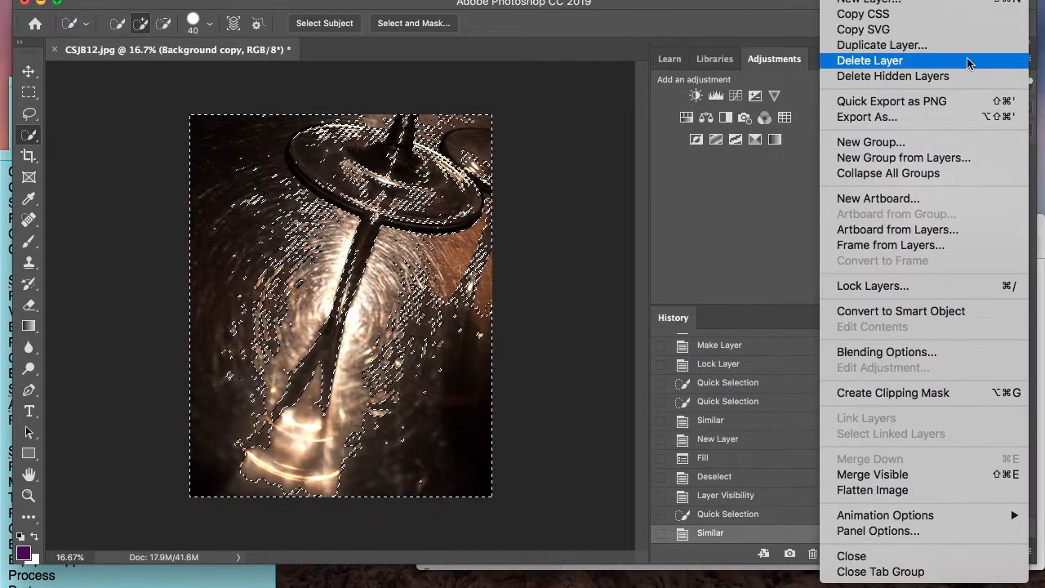
pyautogui.click(920, 3)
pyautogui.write('Medium p')
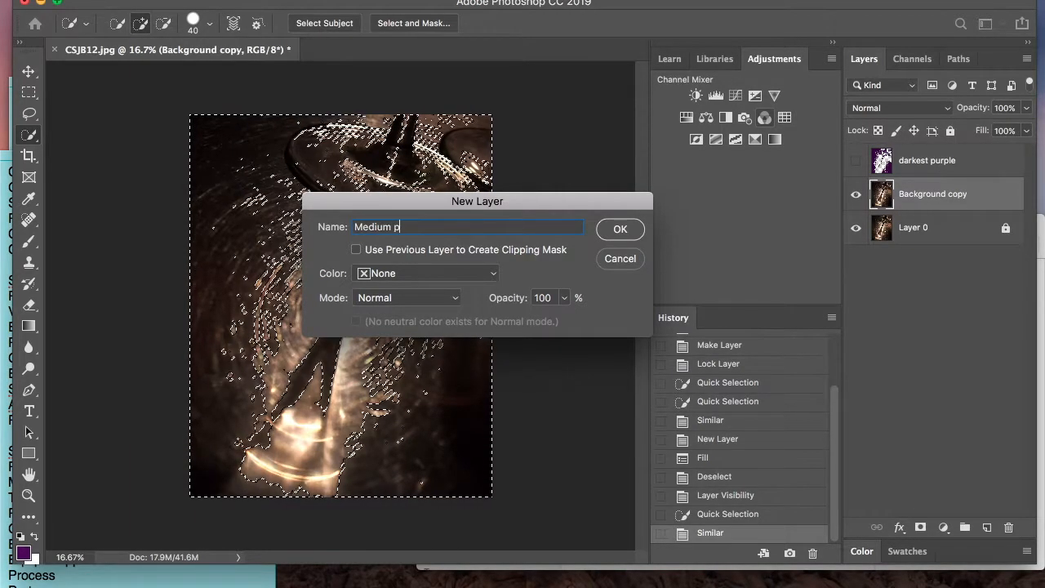
pyautogui.write('urple')
pyautogui.press('Return')
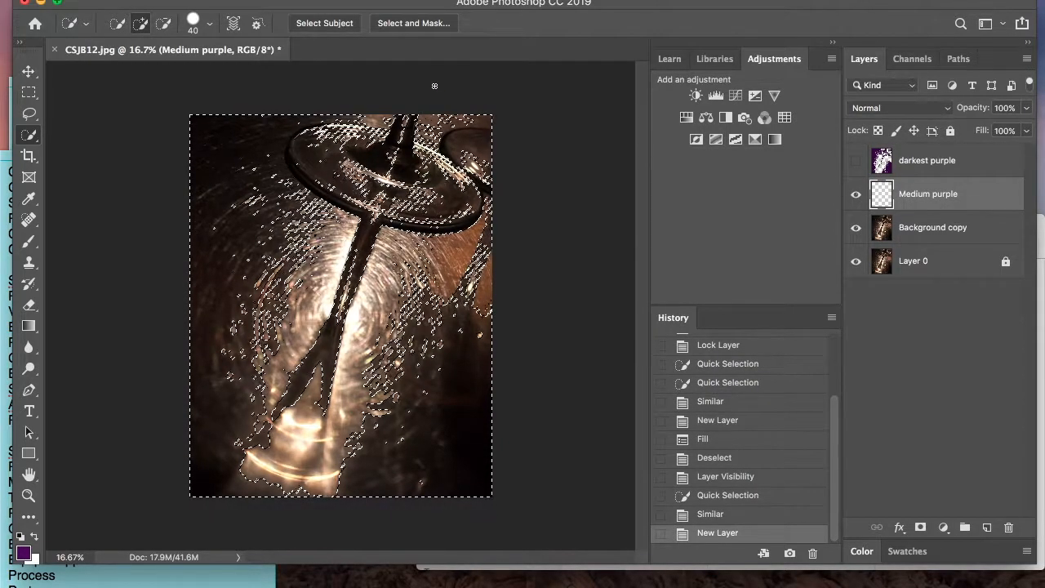
# Fill the selection on the Medium purple layer with the foreground color in Normal mode at 100% opacity.
pyautogui.click(222, 0)
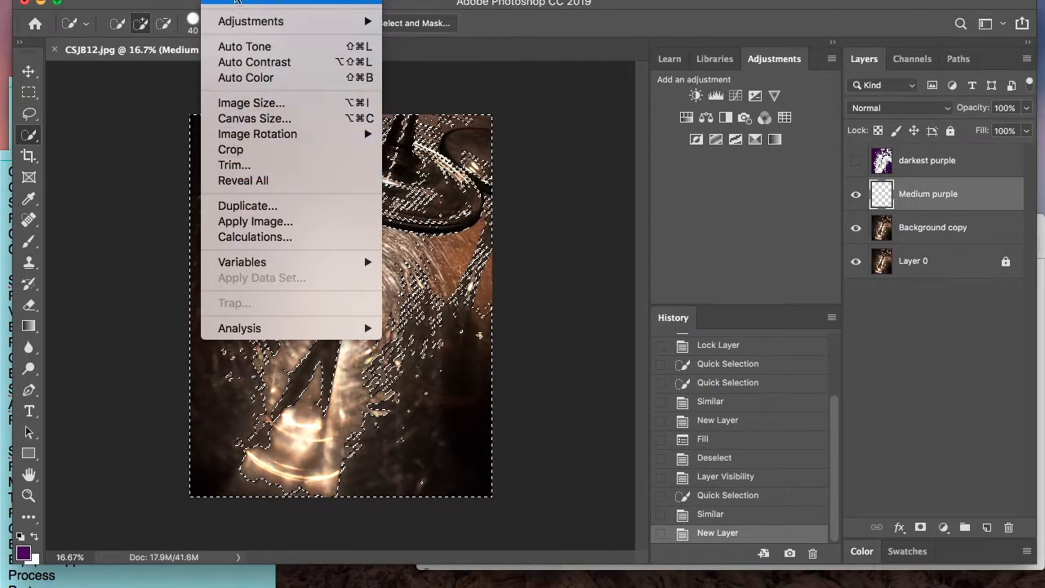
pyautogui.moveTo(184, 0)
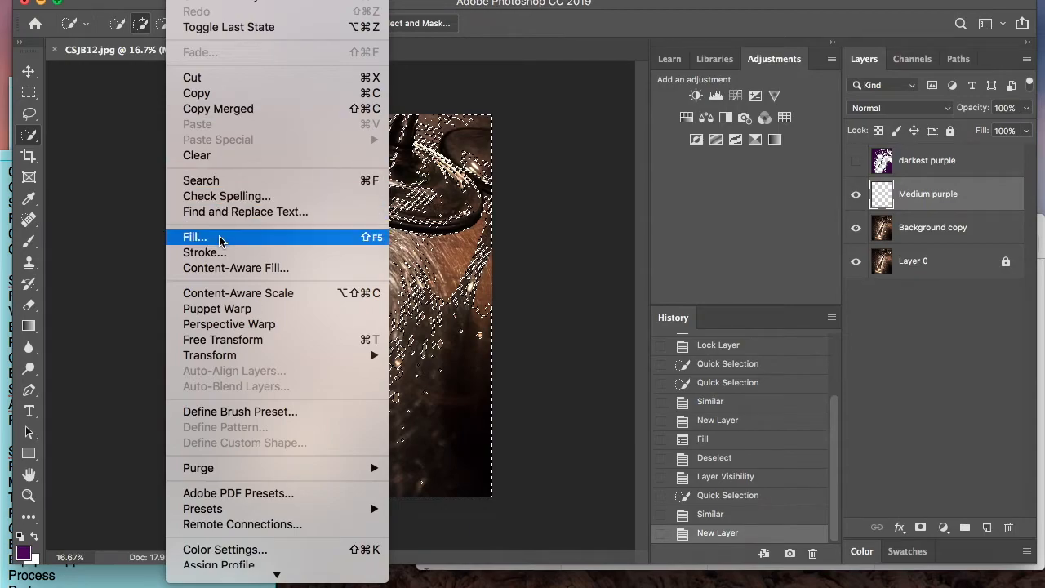
pyautogui.click(196, 238)
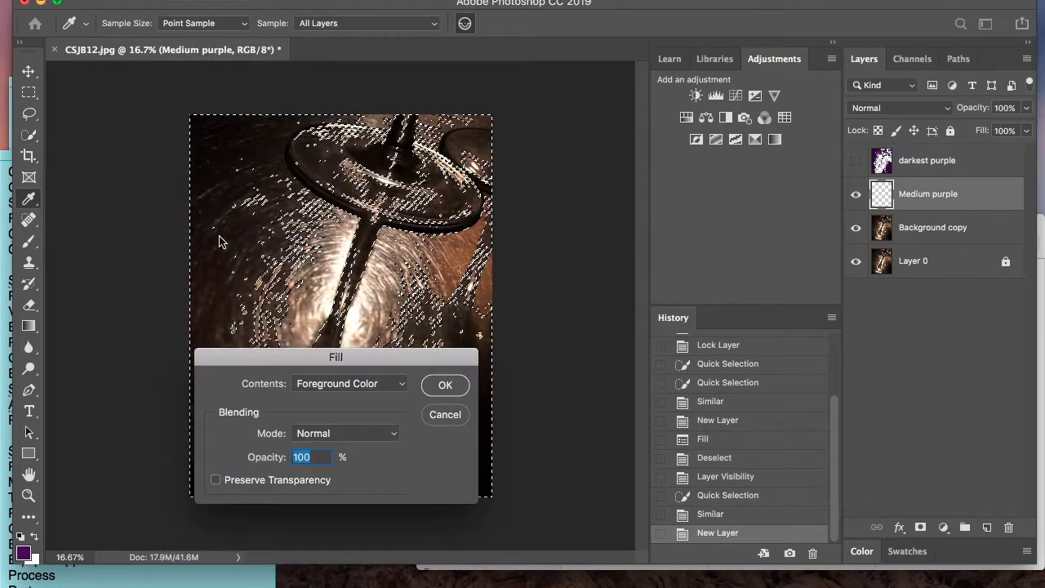
pyautogui.click(446, 386)
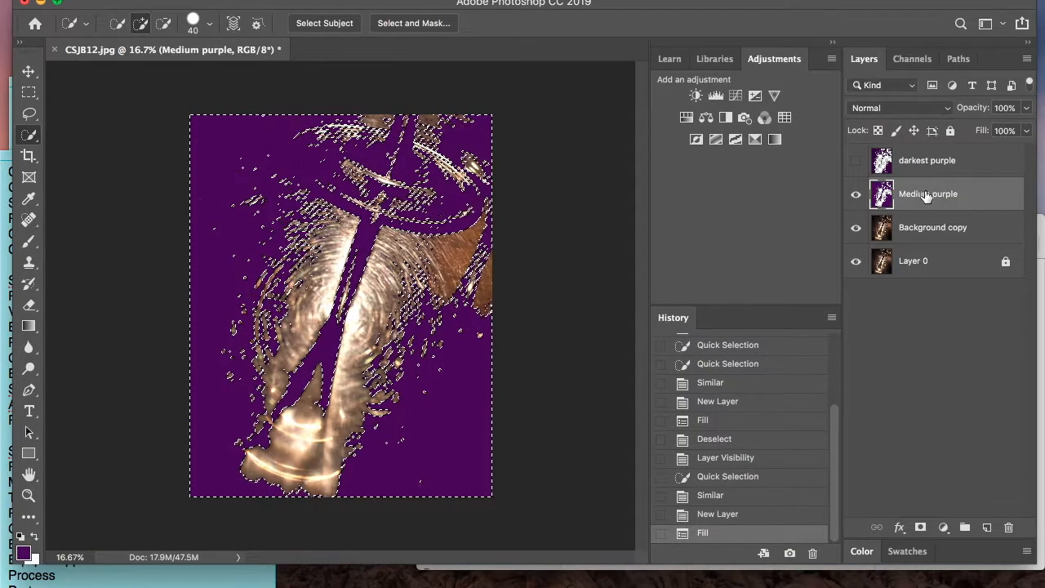
# Show the darkest purple layer, toggling its visibility to compare the two purples, and deselect.
pyautogui.click(855, 163)
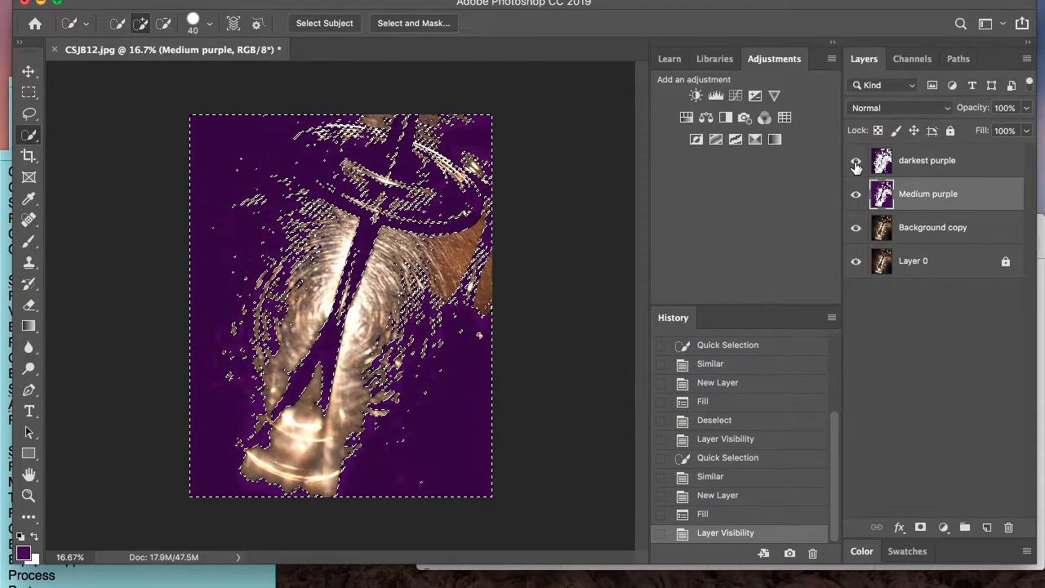
pyautogui.click(856, 163)
pyautogui.click(856, 163)
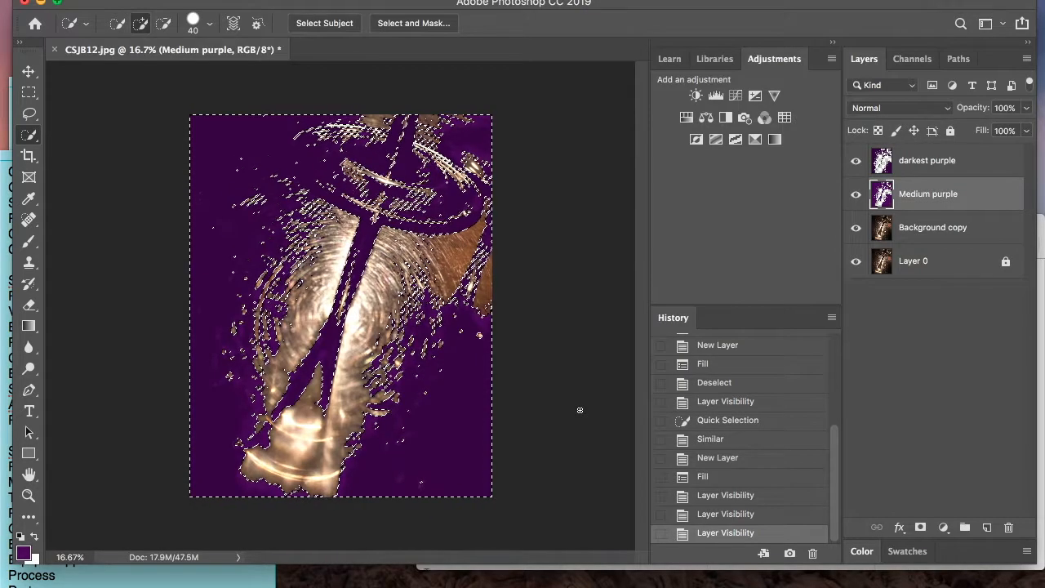
pyautogui.press('super+d')
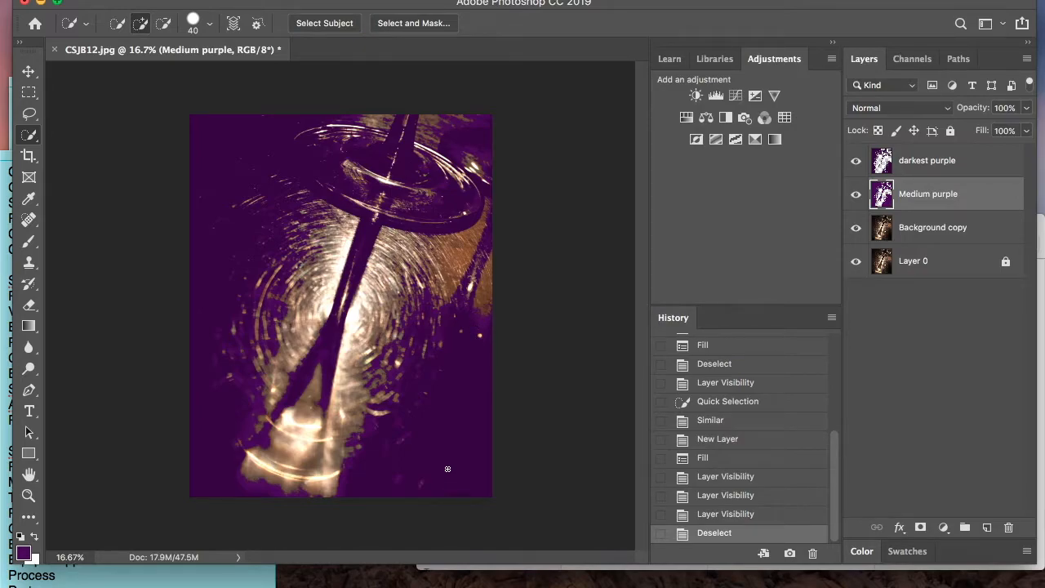
# Select the Background copy layer and hide the Medium purple and darkest purple layers.
pyautogui.click(904, 233)
pyautogui.click(856, 196)
pyautogui.click(856, 161)
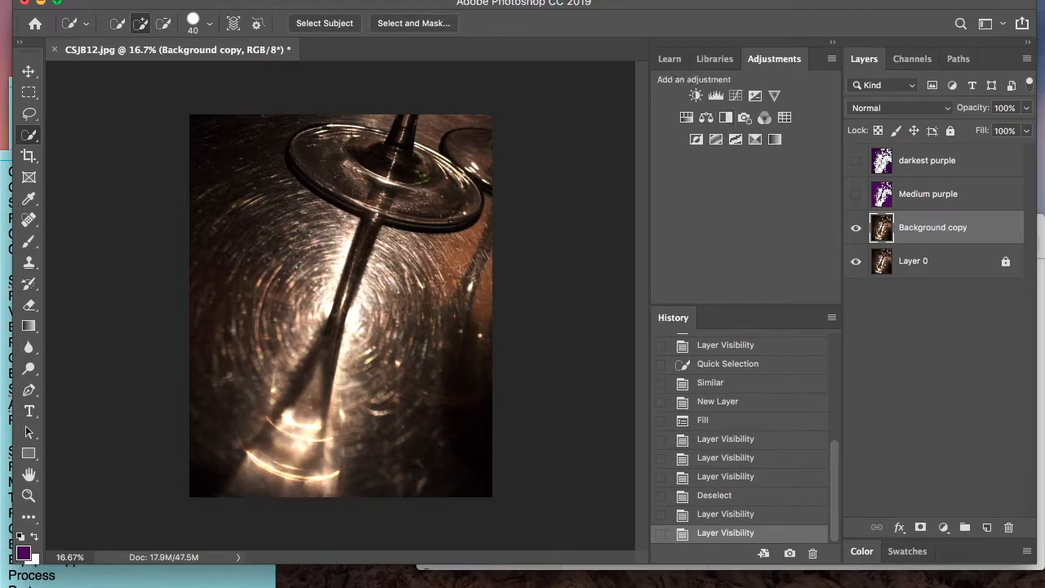
# Apply a Brightness/Contrast adjustment to Background copy with the contrast set to 37.
pyautogui.click(218, 0)
pyautogui.moveTo(239, 22)
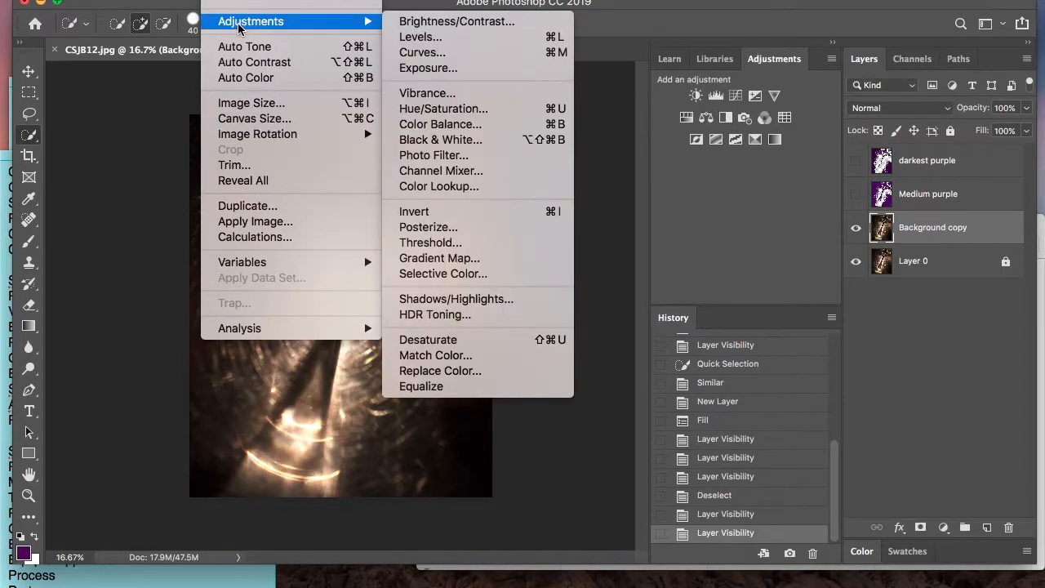
pyautogui.click(455, 22)
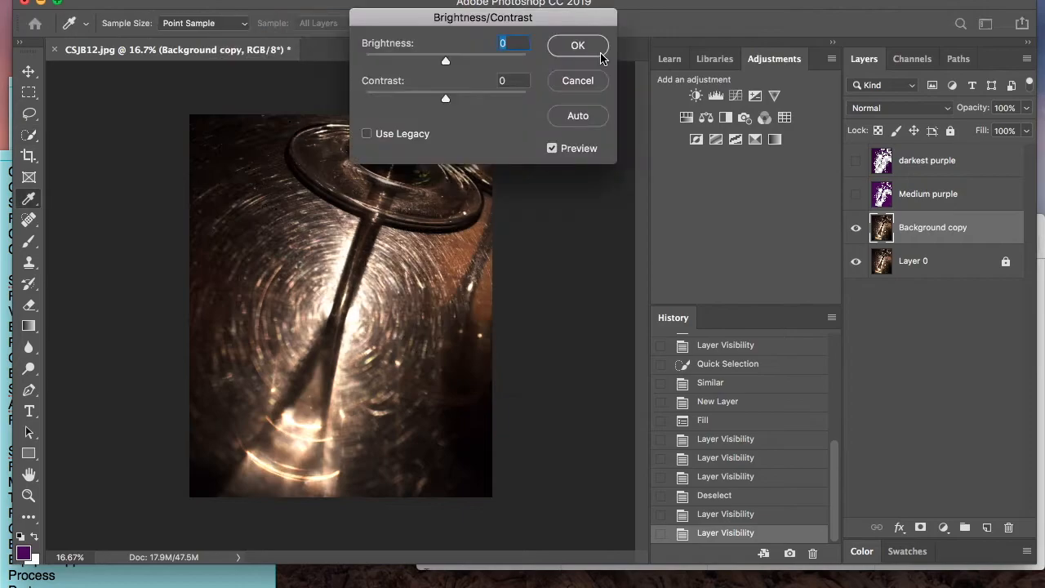
pyautogui.moveTo(443, 99); pyautogui.dragTo(478, 111)
pyautogui.click(572, 57)
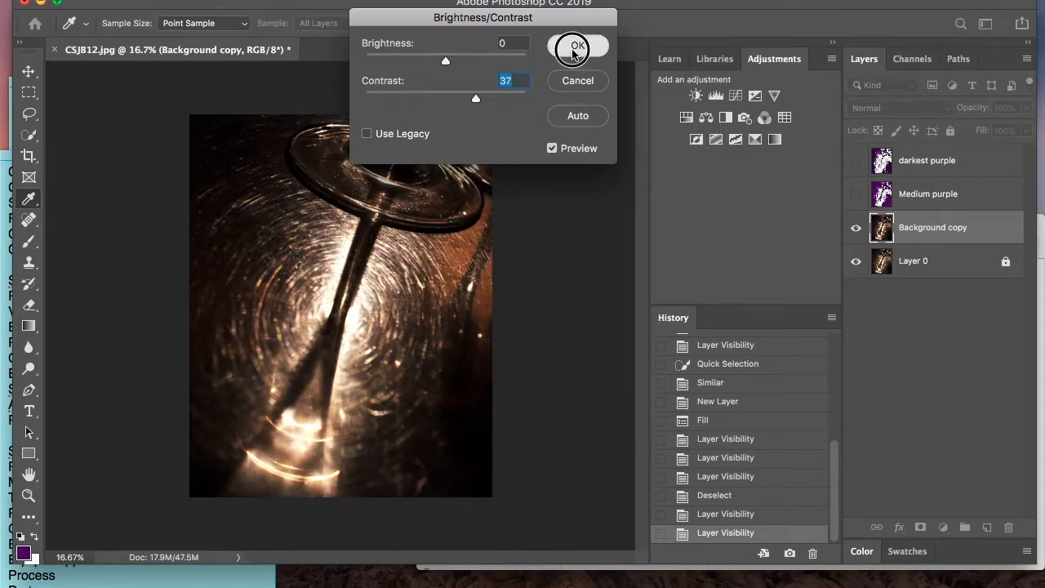
# Quick-select a very dark spot near the photo's lower right edge and extend the selection to similar tones.
pyautogui.click(470, 422)
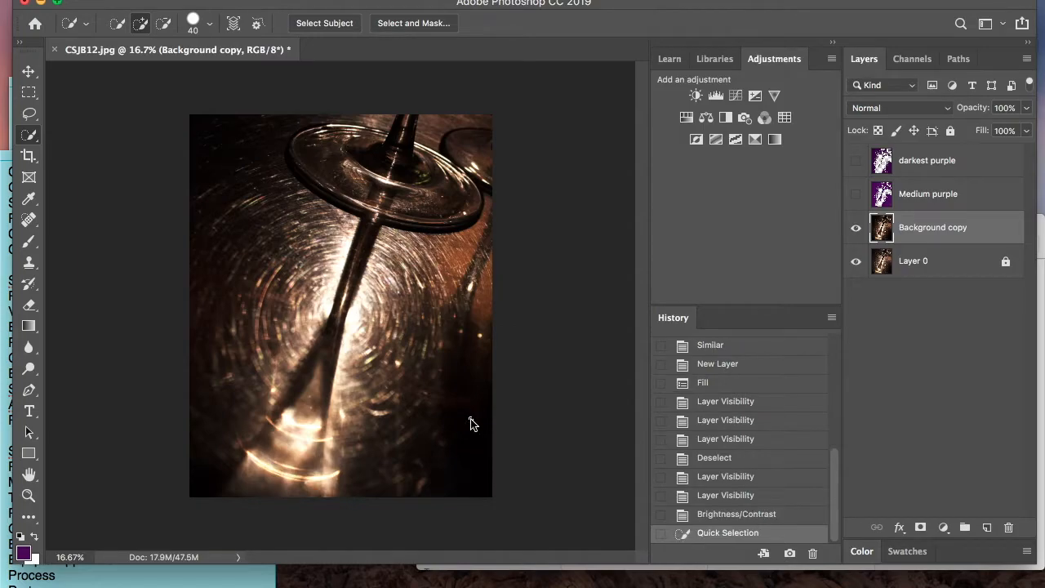
pyautogui.click(351, 1)
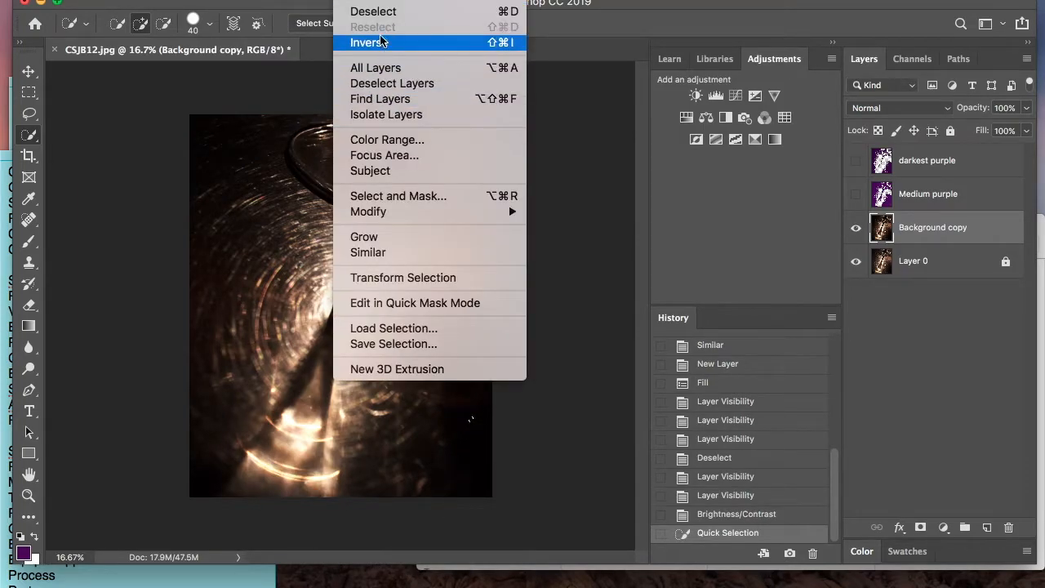
pyautogui.click(367, 252)
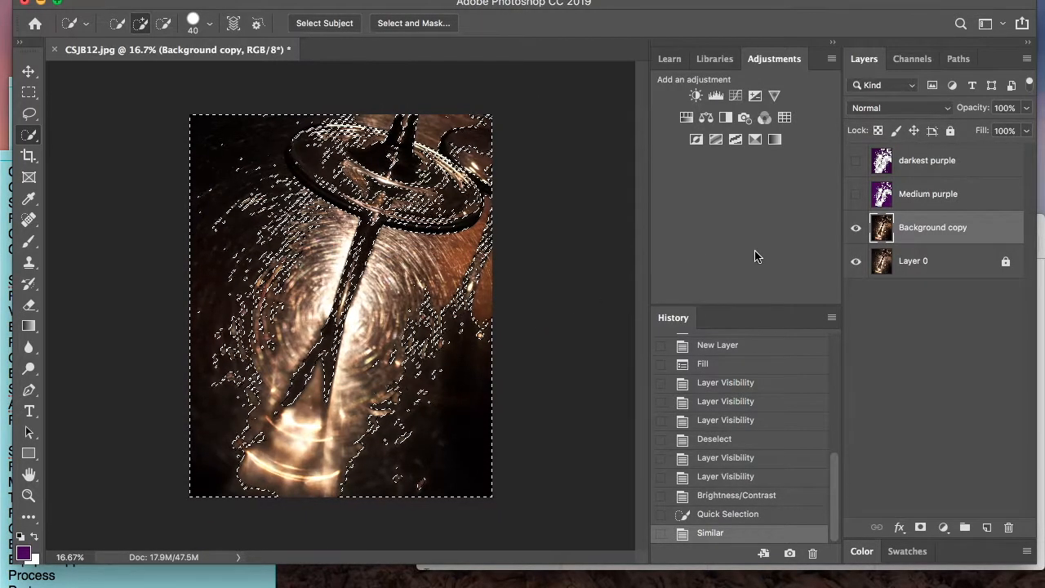
# Create a new layer named "black" above Background copy.
pyautogui.click(1027, 59)
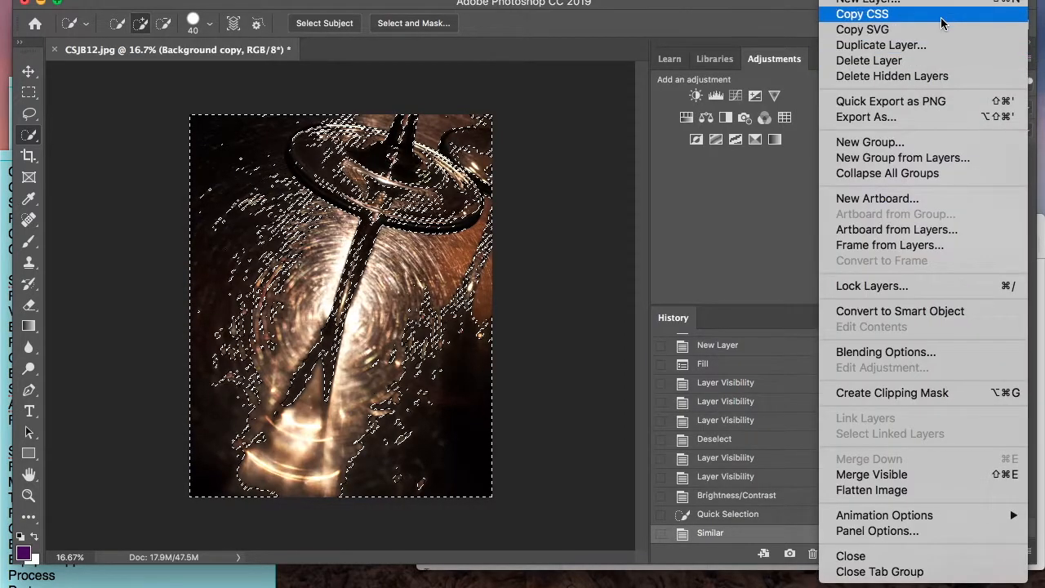
pyautogui.click(943, 2)
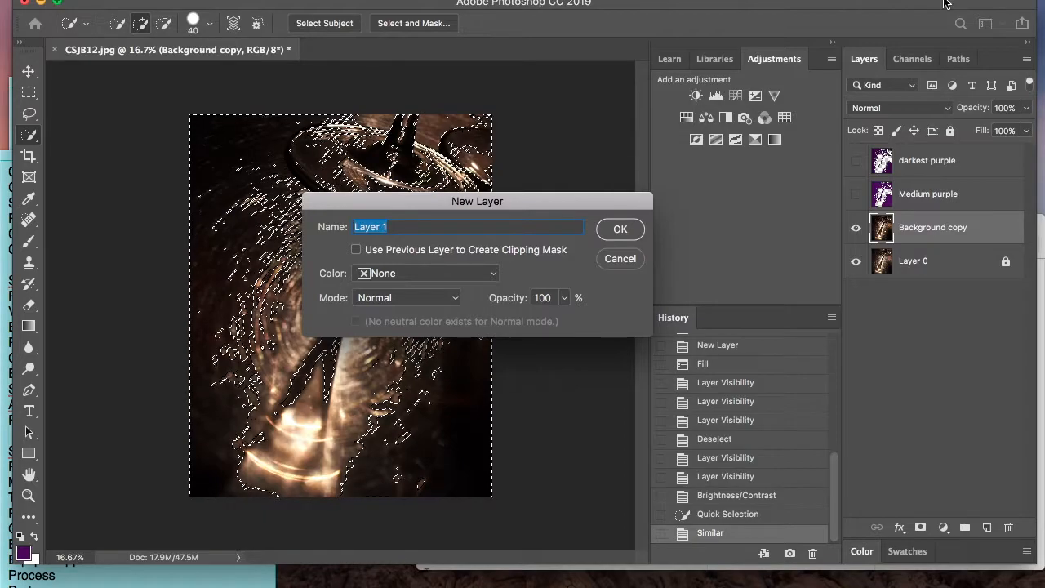
pyautogui.write('black')
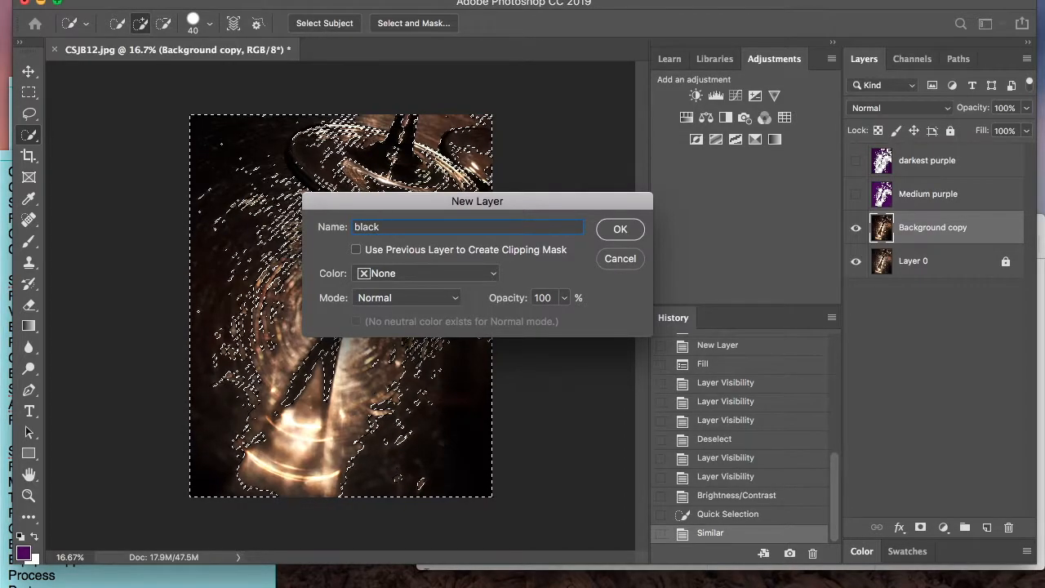
pyautogui.click(632, 227)
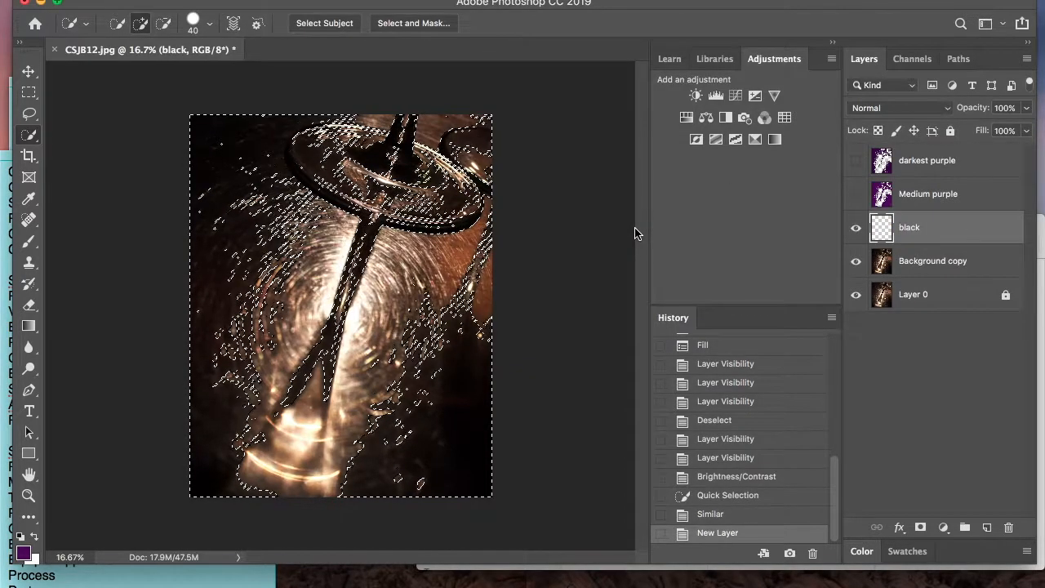
# Swap the foreground and background colors and set the foreground color to black (000000).
pyautogui.click(34, 538)
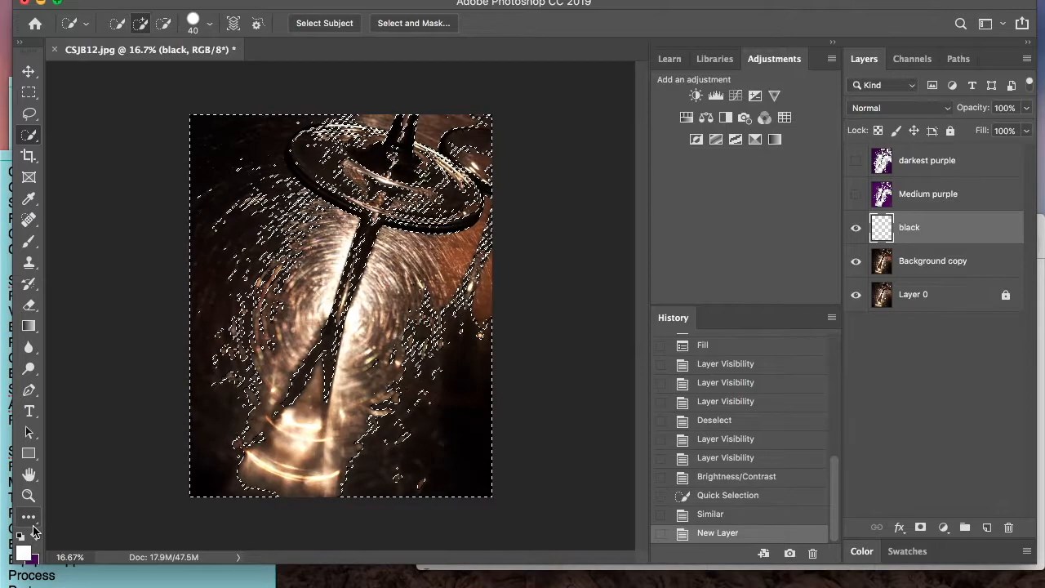
pyautogui.click(22, 553)
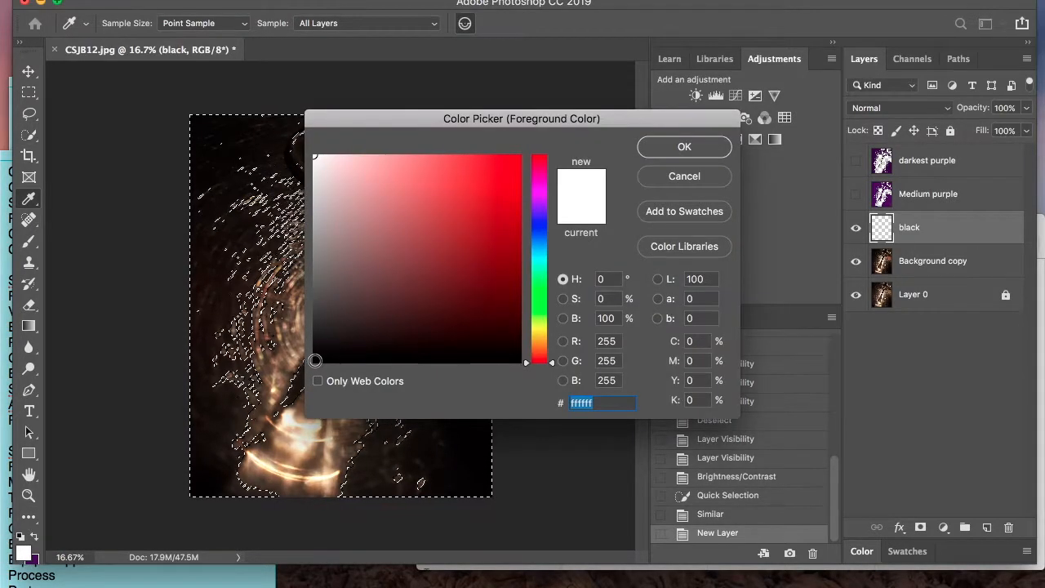
pyautogui.write('000000')
pyautogui.click(684, 148)
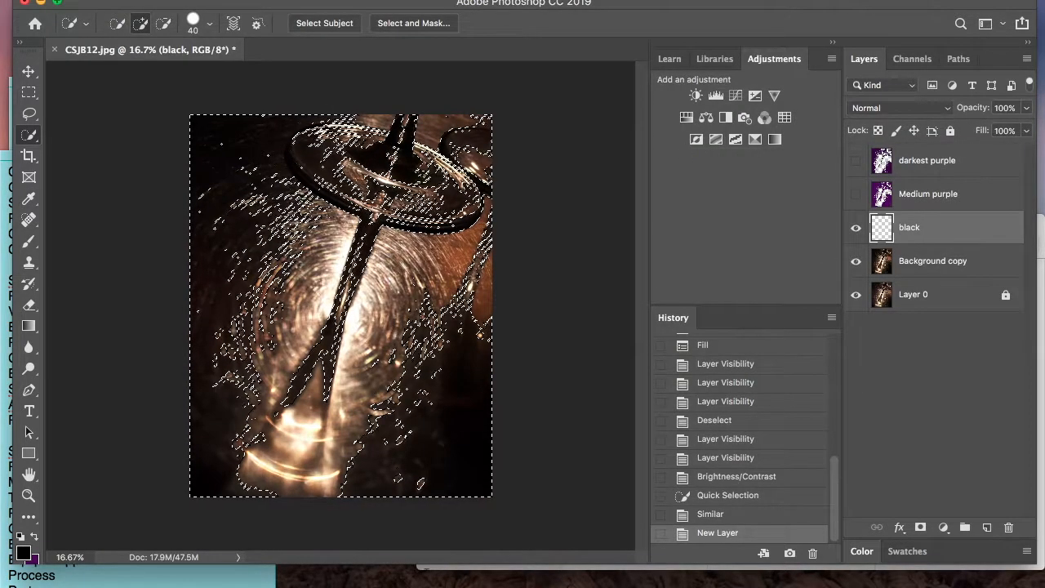
# Fill the selection on the black layer with the foreground color in Normal mode at 100% opacity.
pyautogui.click(181, 1)
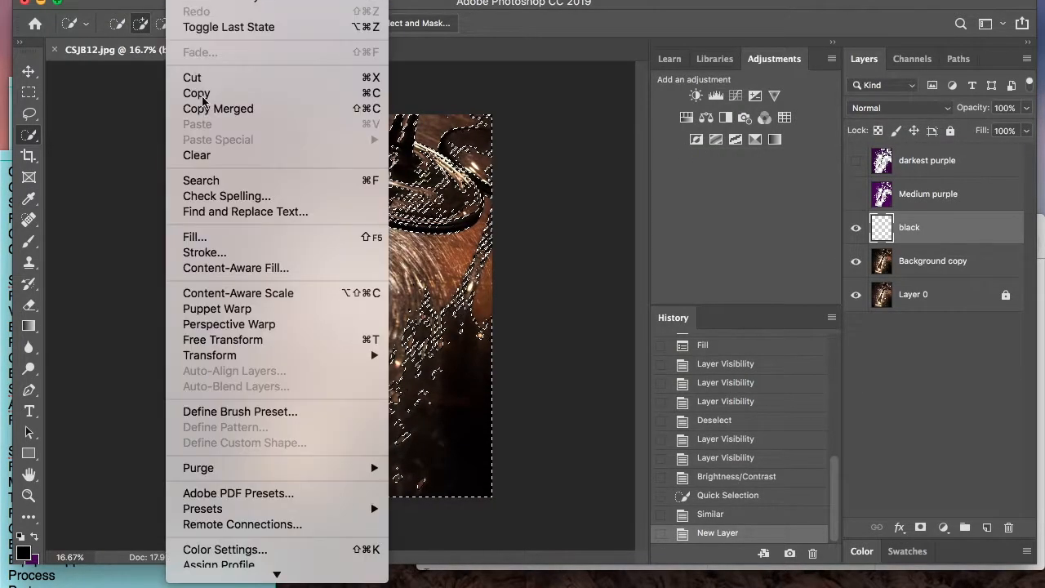
pyautogui.click(228, 235)
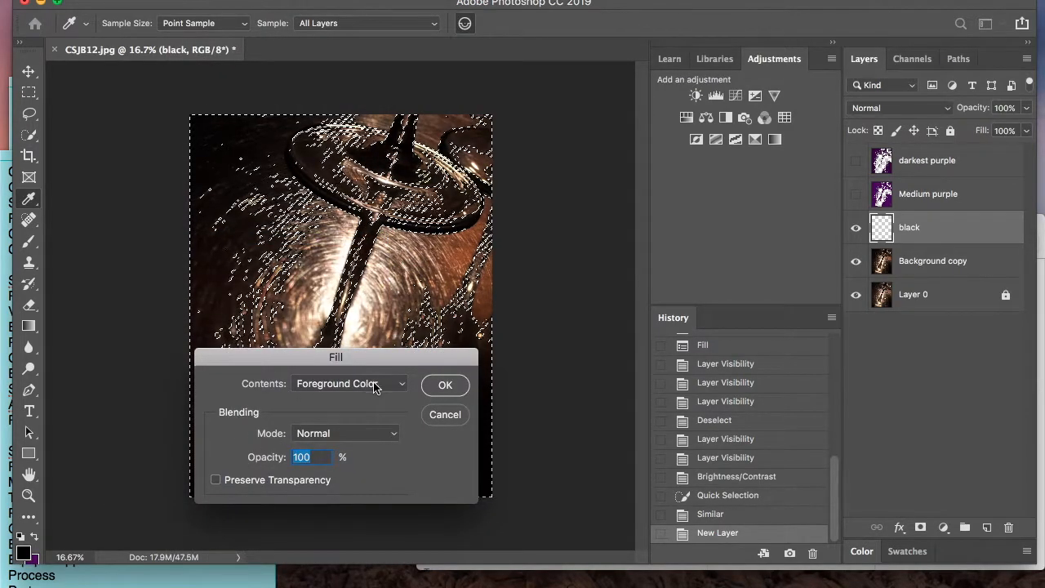
pyautogui.click(446, 385)
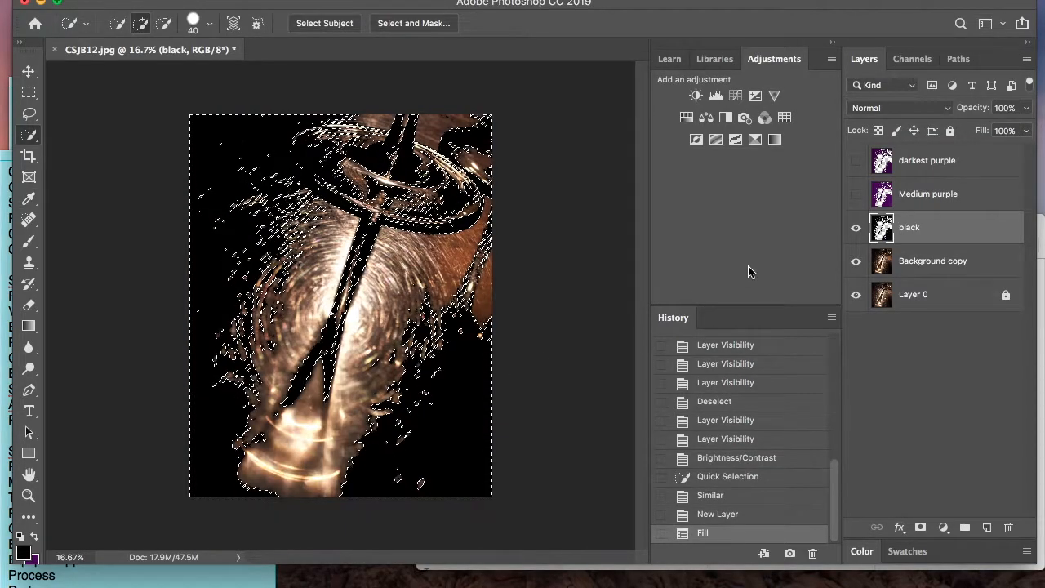
# Show both purple layers, move the black layer above darkest purple in the layer stack, and deselect.
pyautogui.click(855, 194)
pyautogui.click(855, 162)
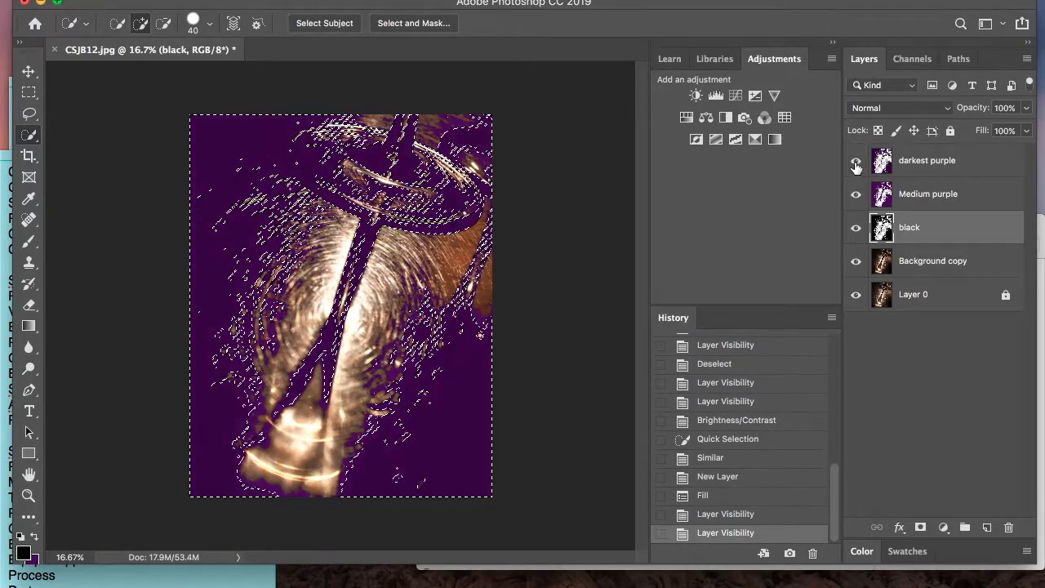
pyautogui.moveTo(944, 223); pyautogui.dragTo(943, 155)
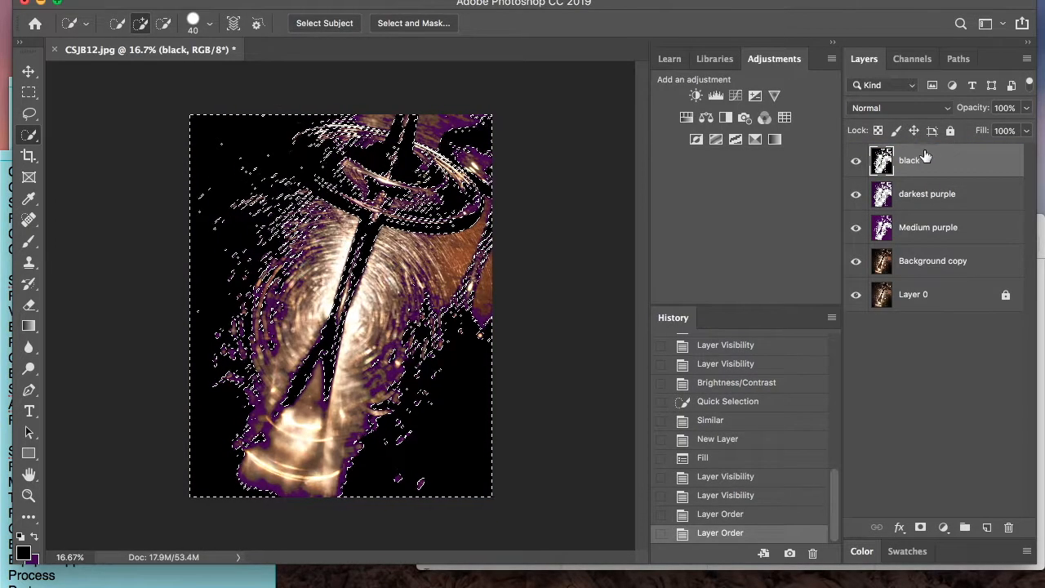
pyautogui.press('super+d')
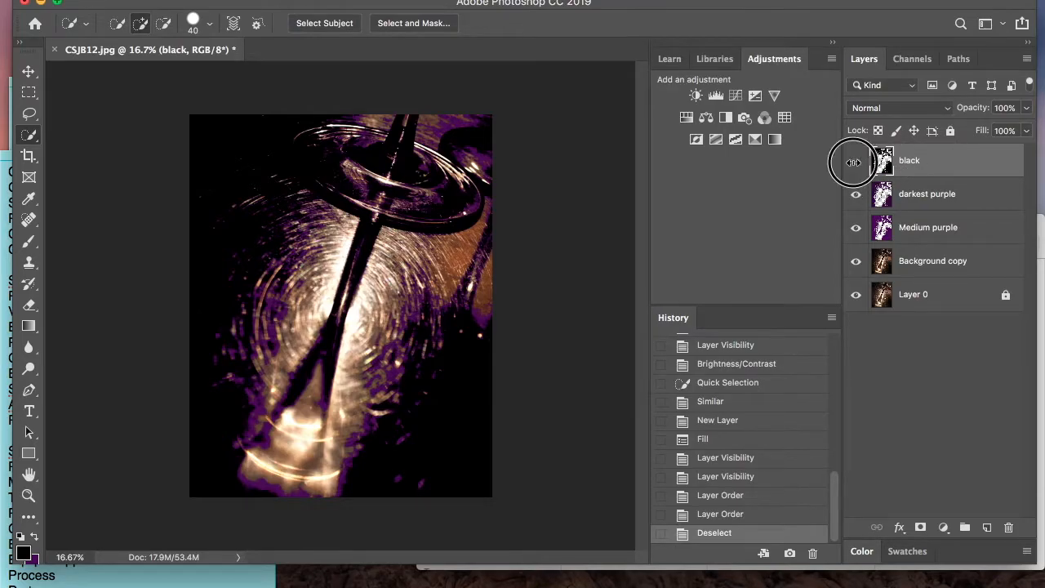
# Compare the image with and without the black layer by toggling its visibility, and leave that layer hidden.
pyautogui.click(856, 162)
pyautogui.click(855, 162)
pyautogui.click(855, 162)
pyautogui.click(855, 162)
pyautogui.click(854, 161)
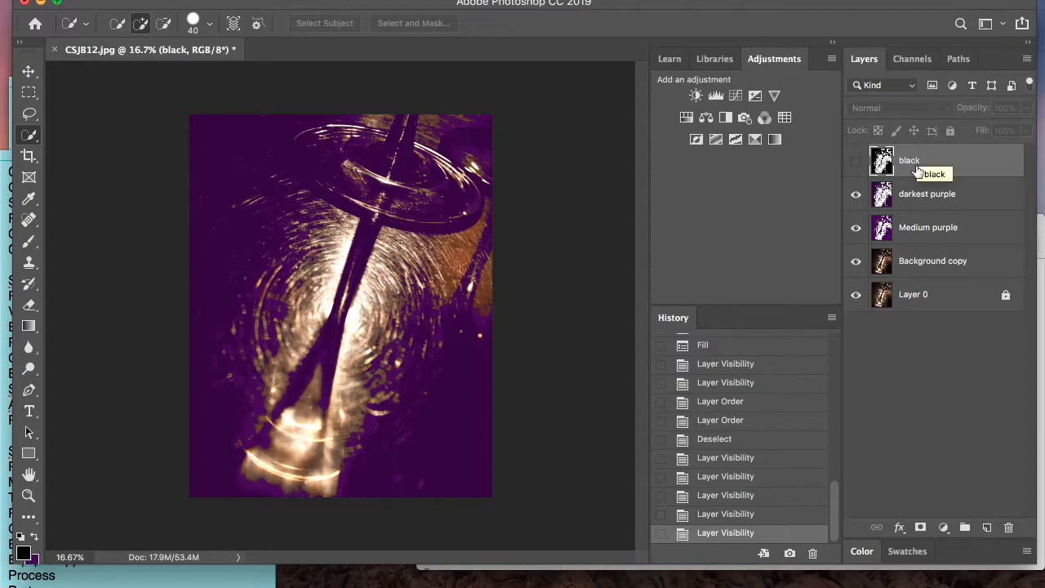
# On the darkest purple layer, quick-select a patch of the dark purple area and extend the selection to similar tones.
pyautogui.click(449, 458)
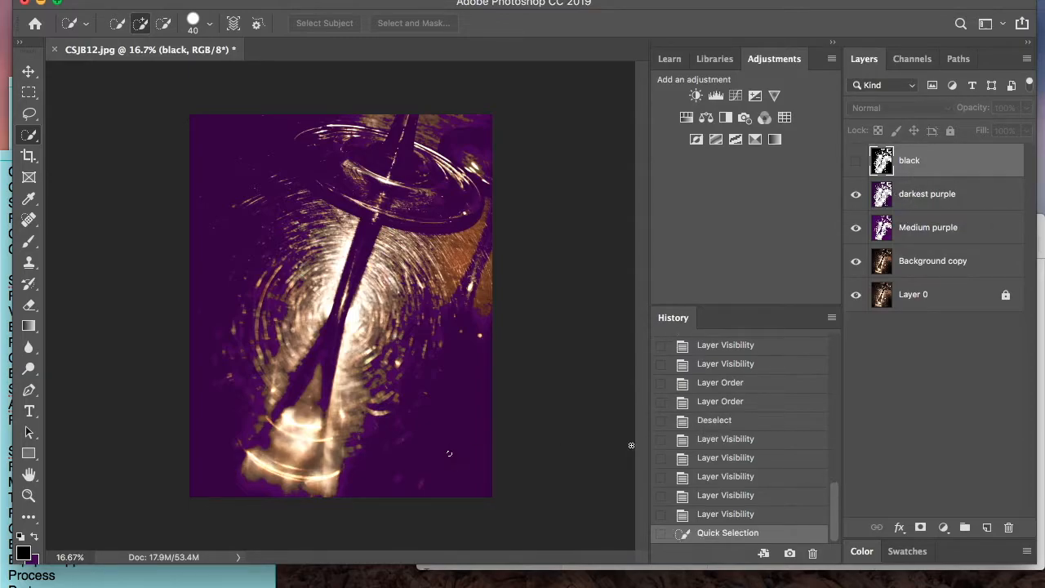
pyautogui.click(929, 227)
pyautogui.click(928, 195)
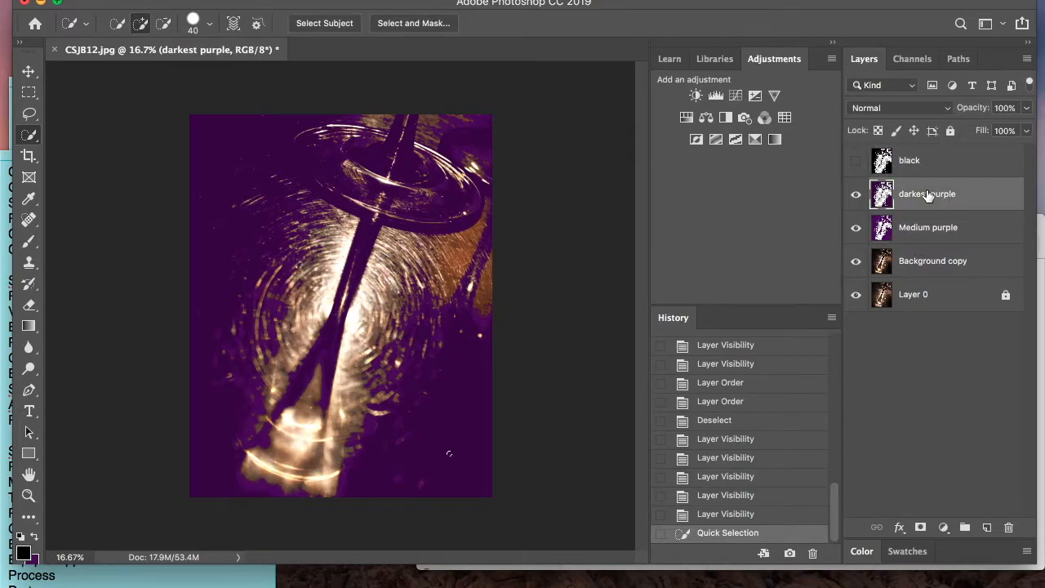
pyautogui.click(464, 452)
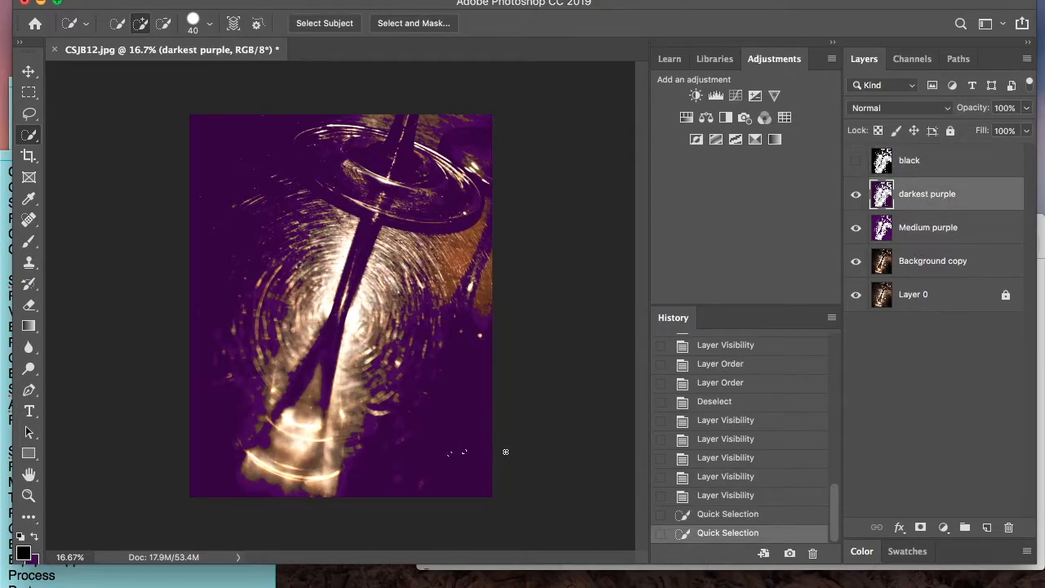
pyautogui.click(355, 0)
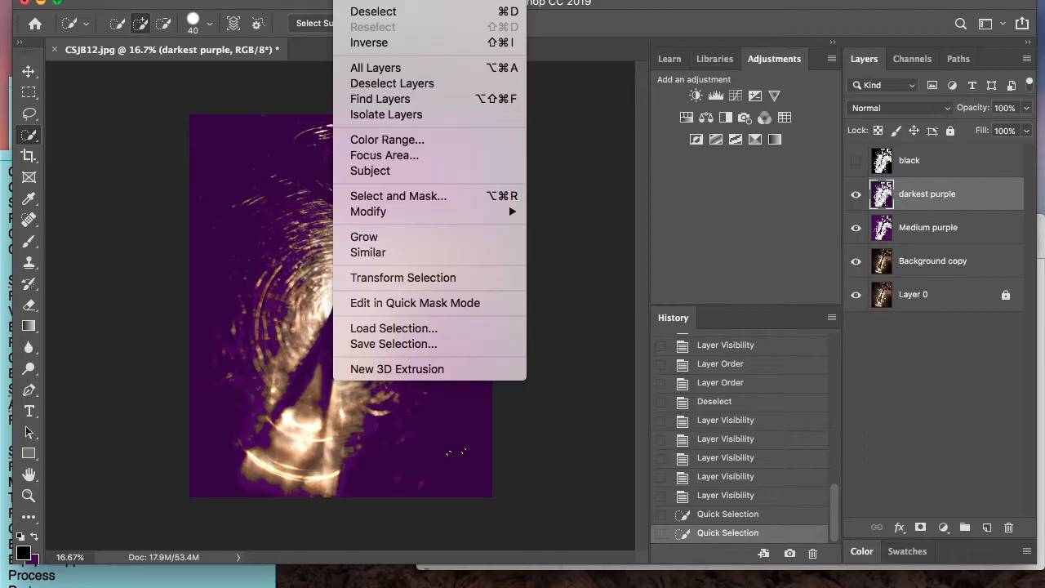
pyautogui.click(366, 253)
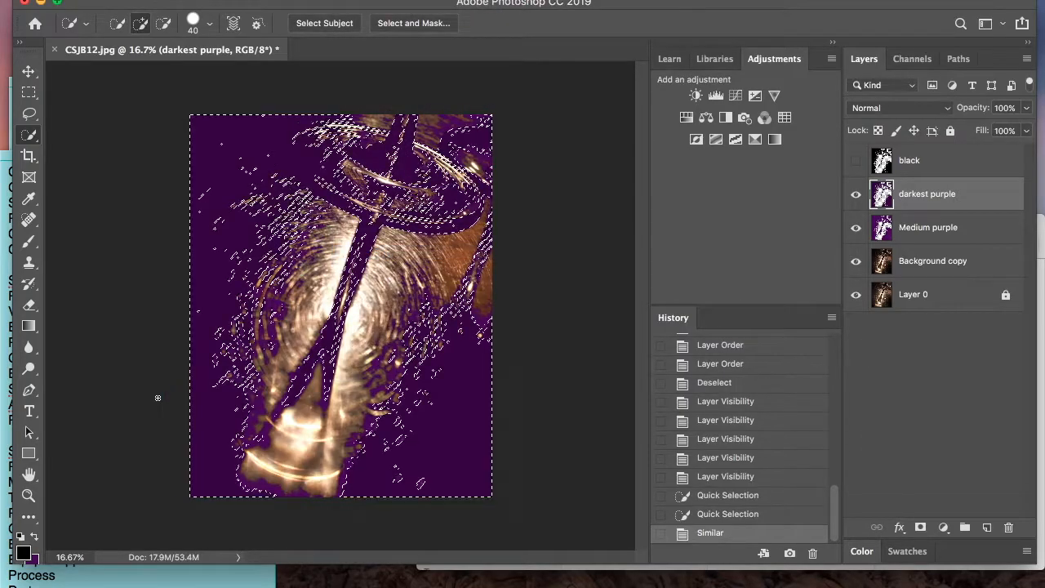
# Sample the dark purple from the image with the Eyedropper and set the foreground color to a darker shade of it.
pyautogui.click(28, 200)
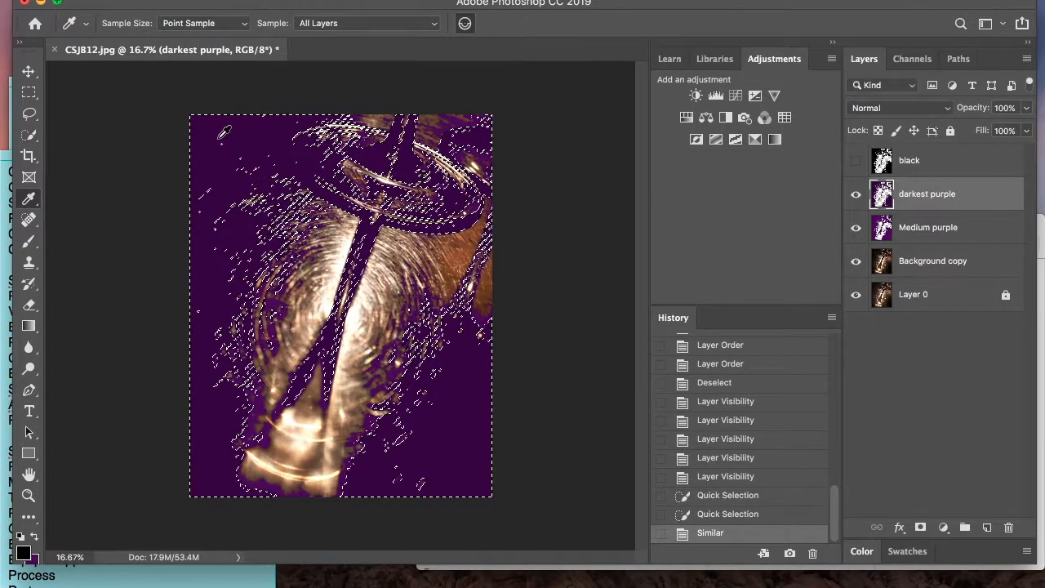
pyautogui.click(243, 127)
pyautogui.click(19, 555)
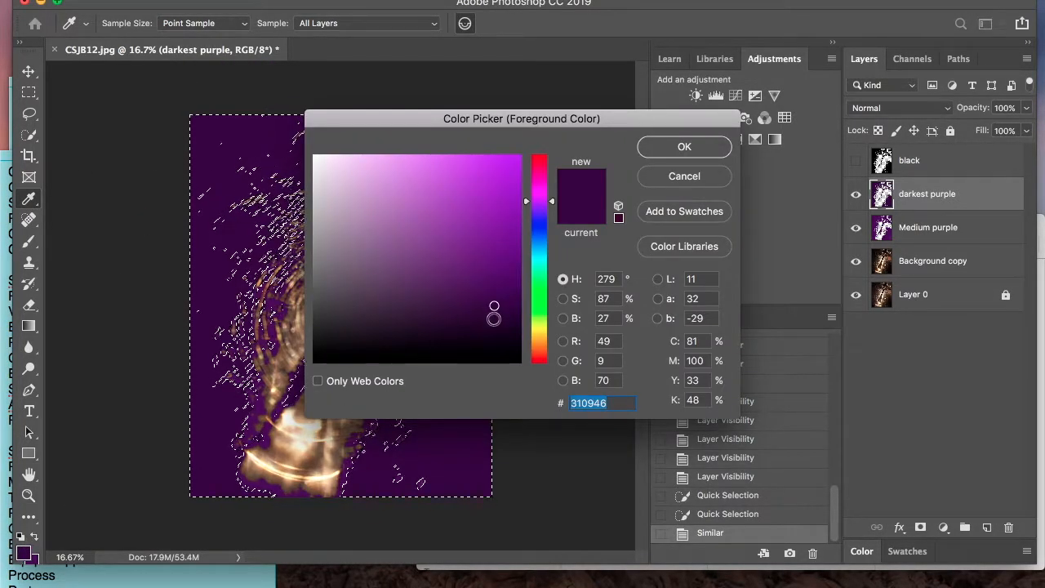
pyautogui.click(684, 147)
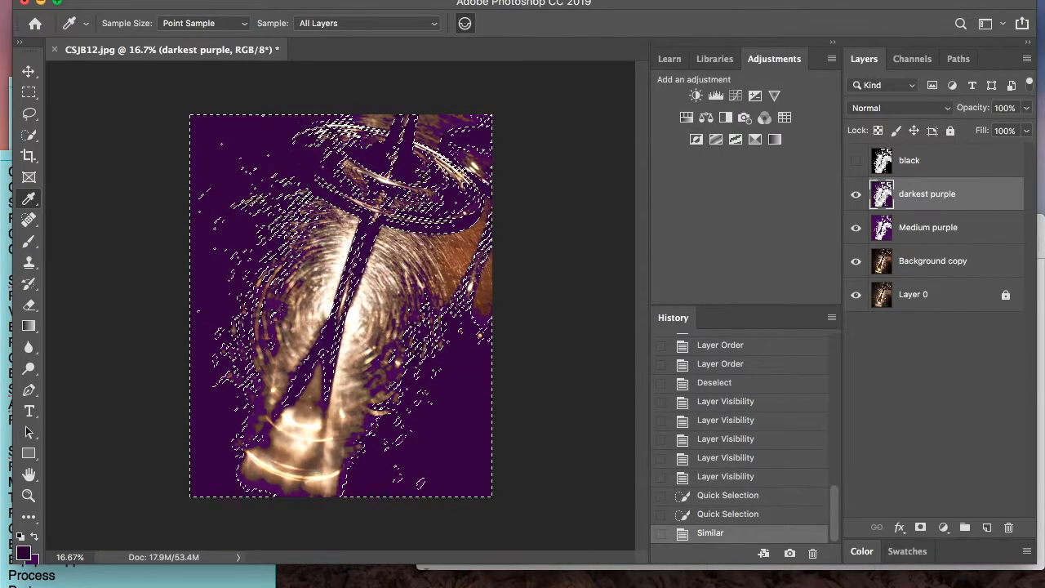
# Fill the selection on the darkest purple layer with the foreground color in Normal mode at 100% opacity, and deselect.
pyautogui.click(189, 2)
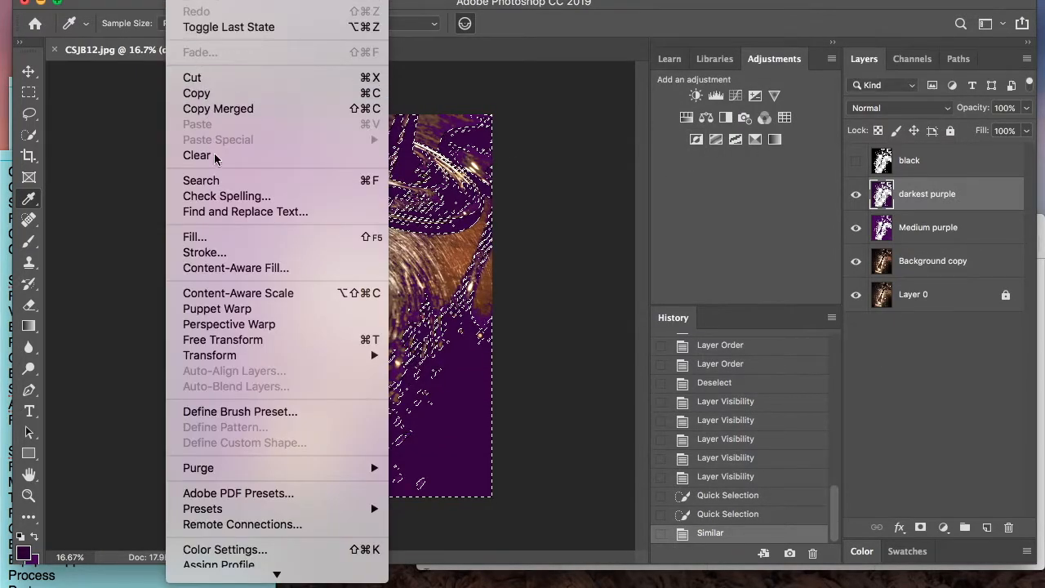
pyautogui.click(221, 243)
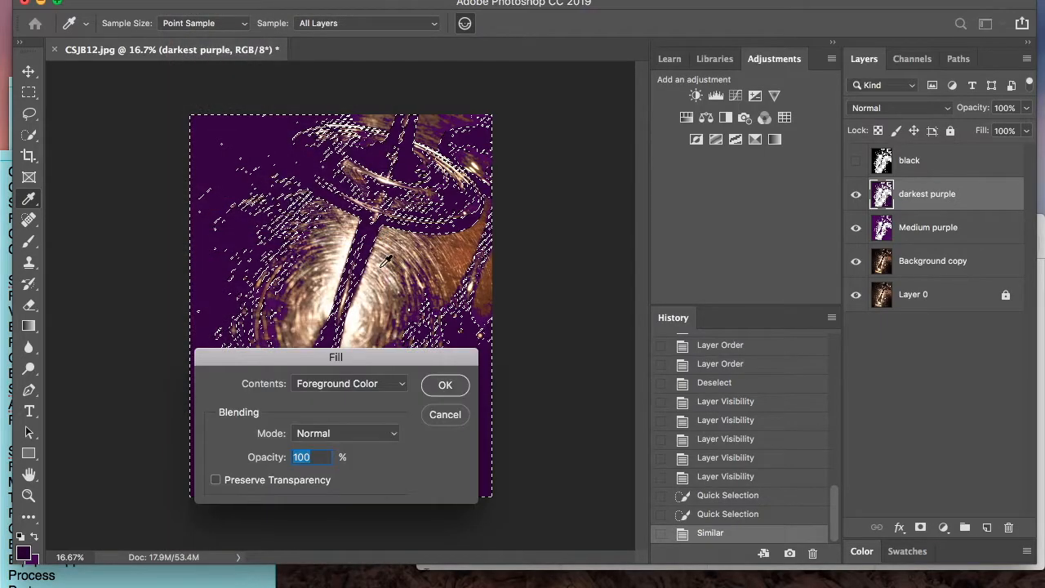
pyautogui.click(445, 385)
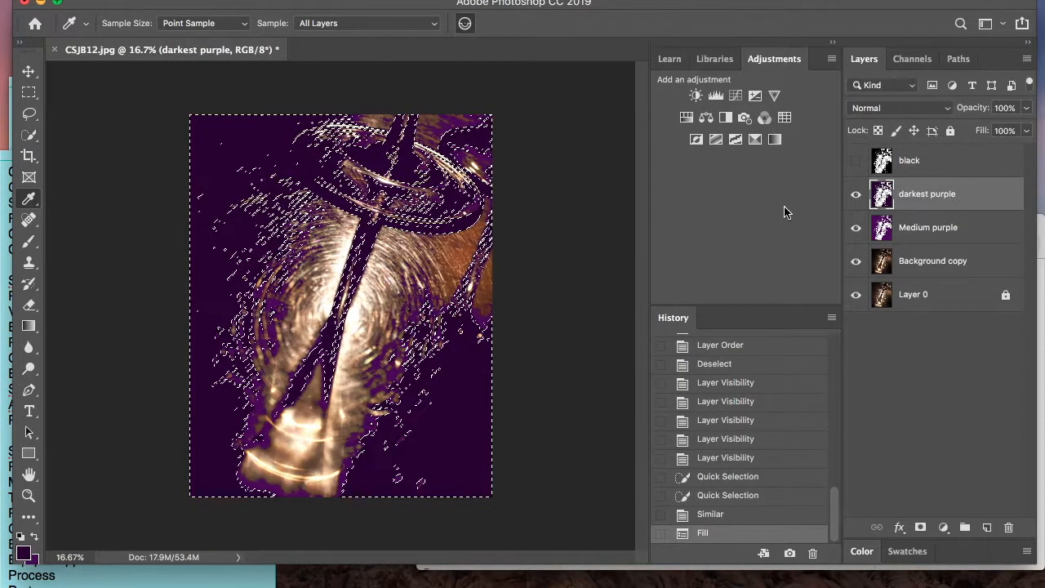
pyautogui.hotkey('ctrl', 'd')
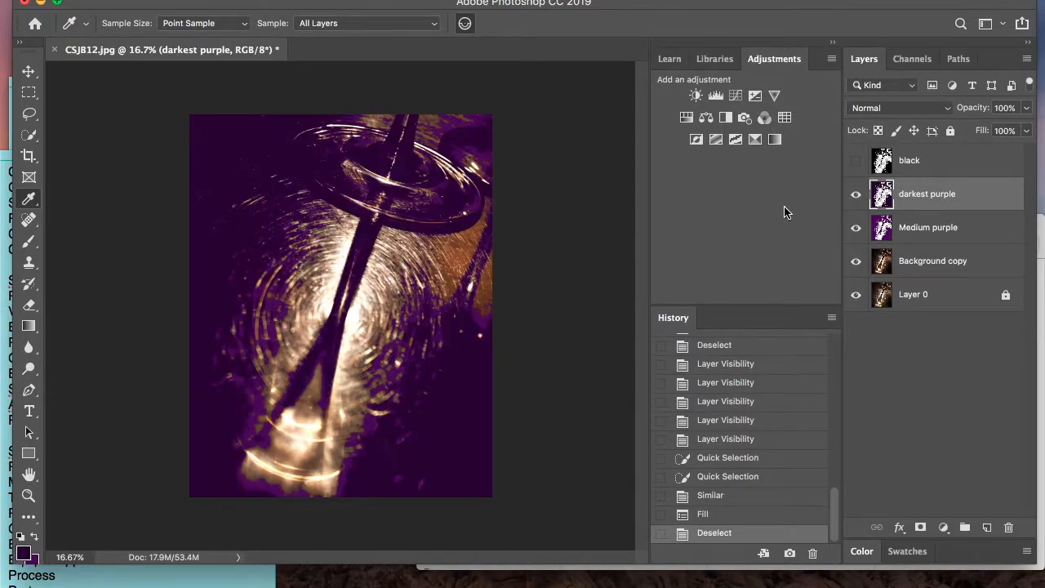
# Delete the hidden black layer from the layer stack.
pyautogui.click(956, 153)
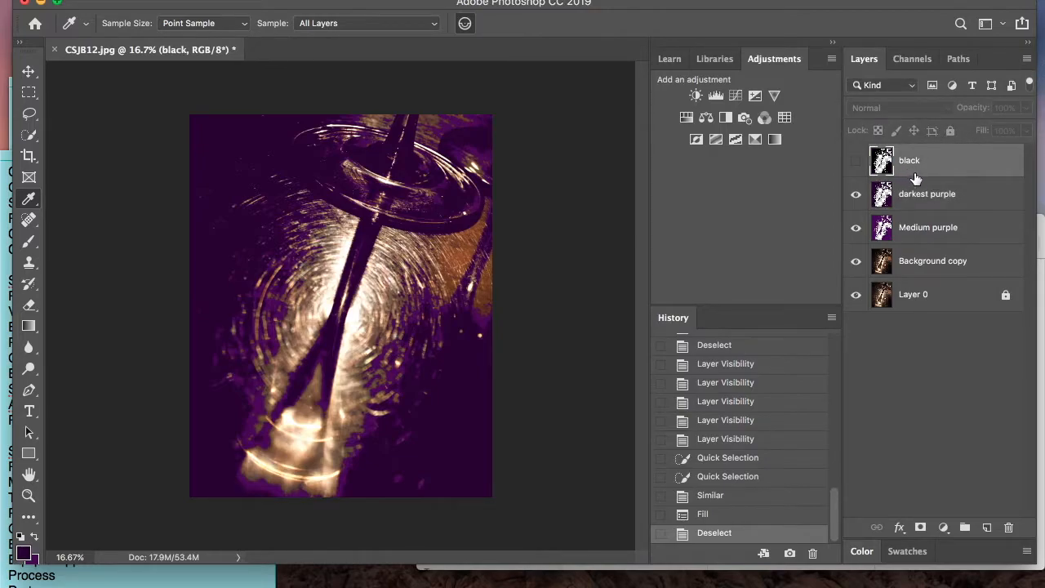
pyautogui.moveTo(925, 168); pyautogui.dragTo(960, 166)
pyautogui.press('Delete')
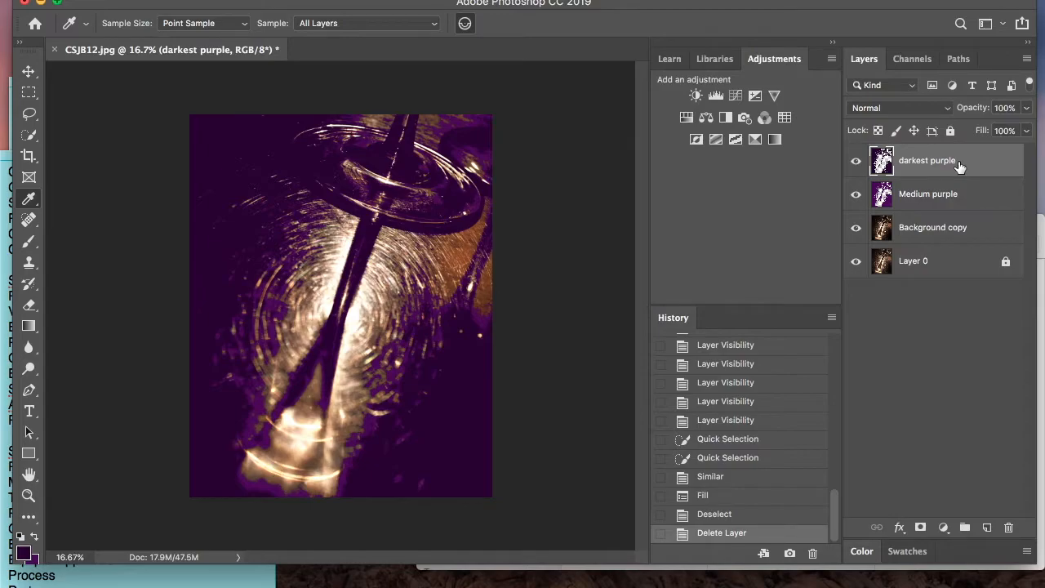